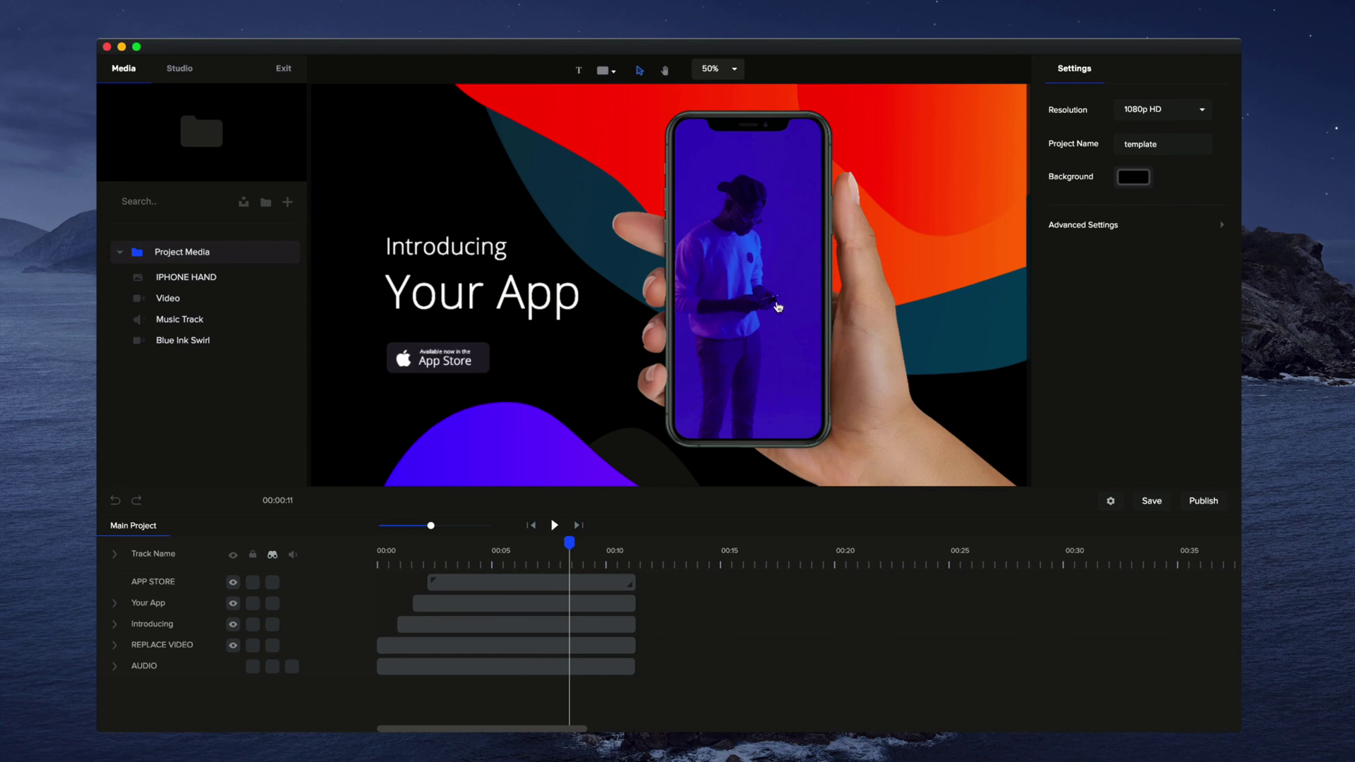
{"action": "scroll", "coordinate": [779, 307], "scroll_direction": "down", "scroll_amount": 2}
{"action": "left_click", "coordinate": [491, 582]}
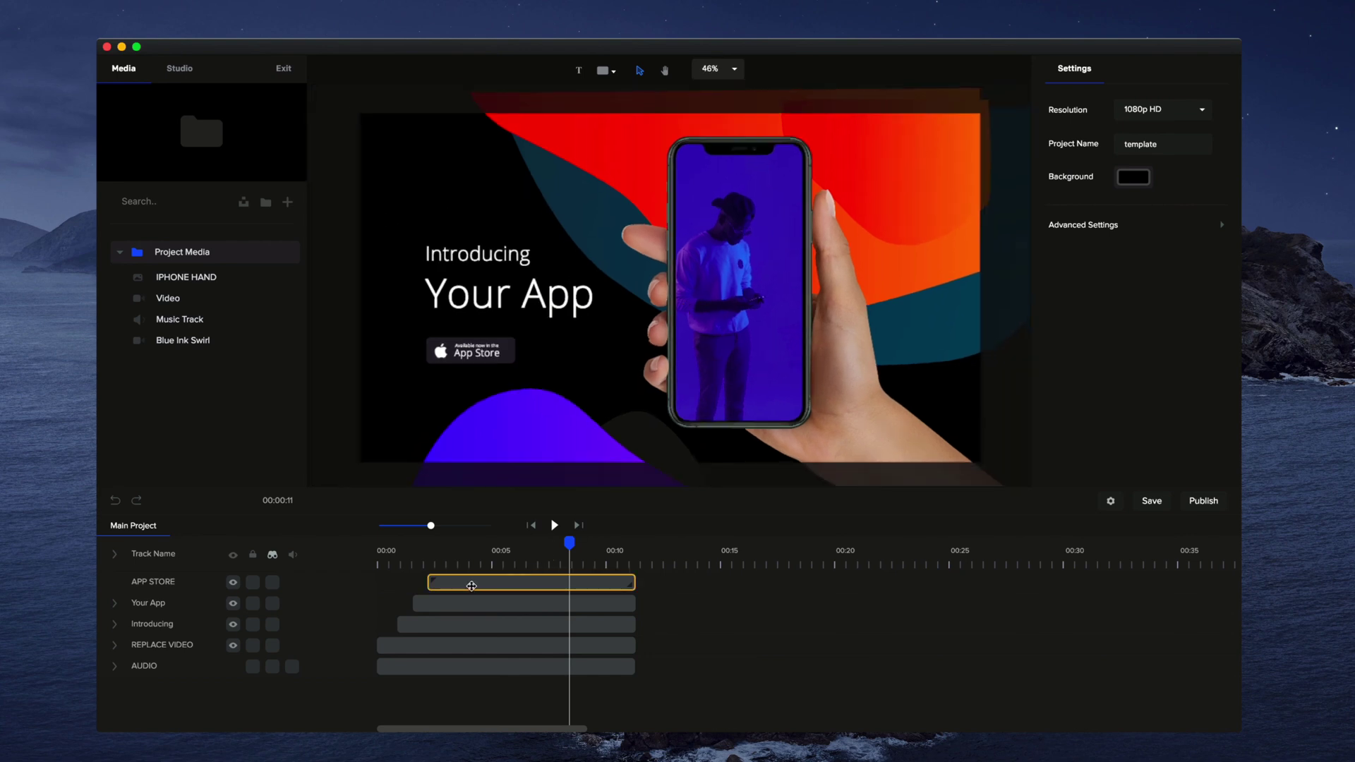
{"action": "left_click_drag", "start_coordinate": [463, 397], "coordinate": [569, 435]}
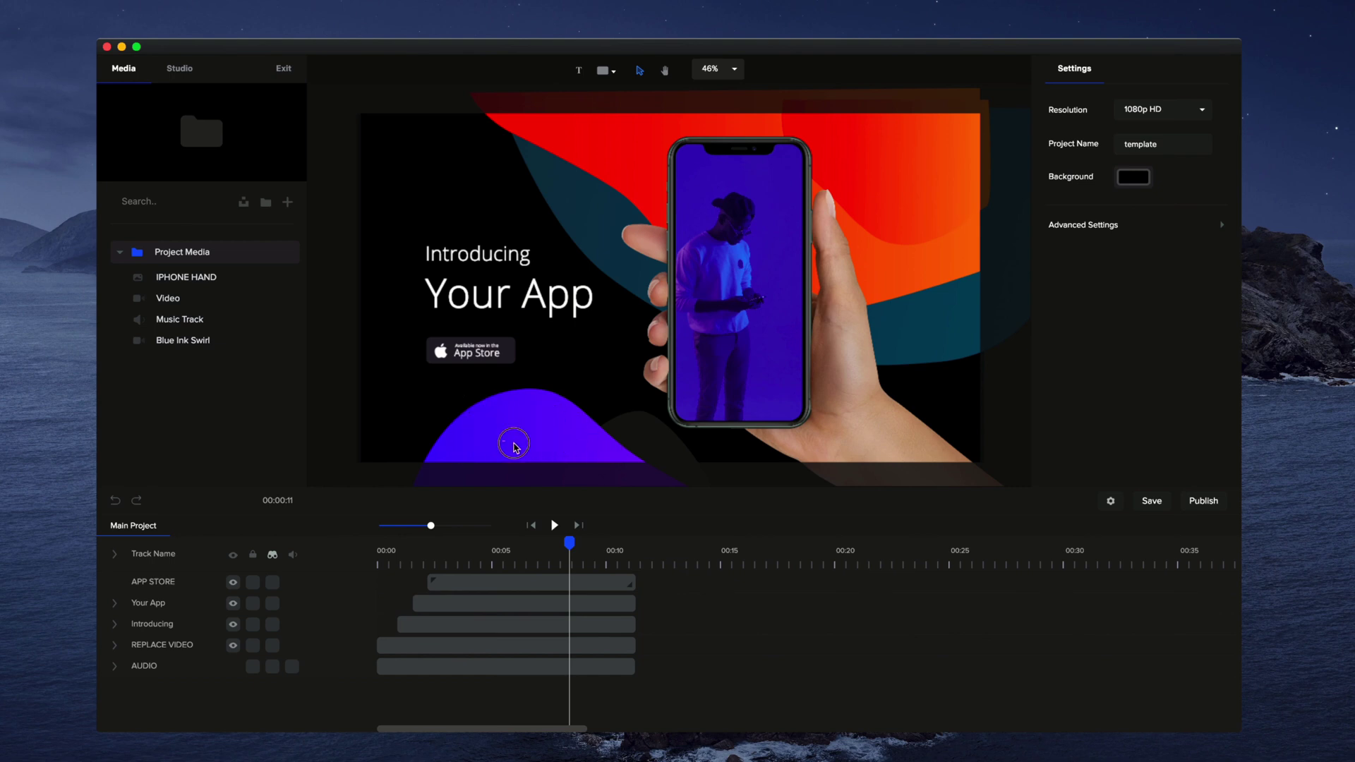
{"action": "left_click_drag", "start_coordinate": [605, 123], "coordinate": [578, 182]}
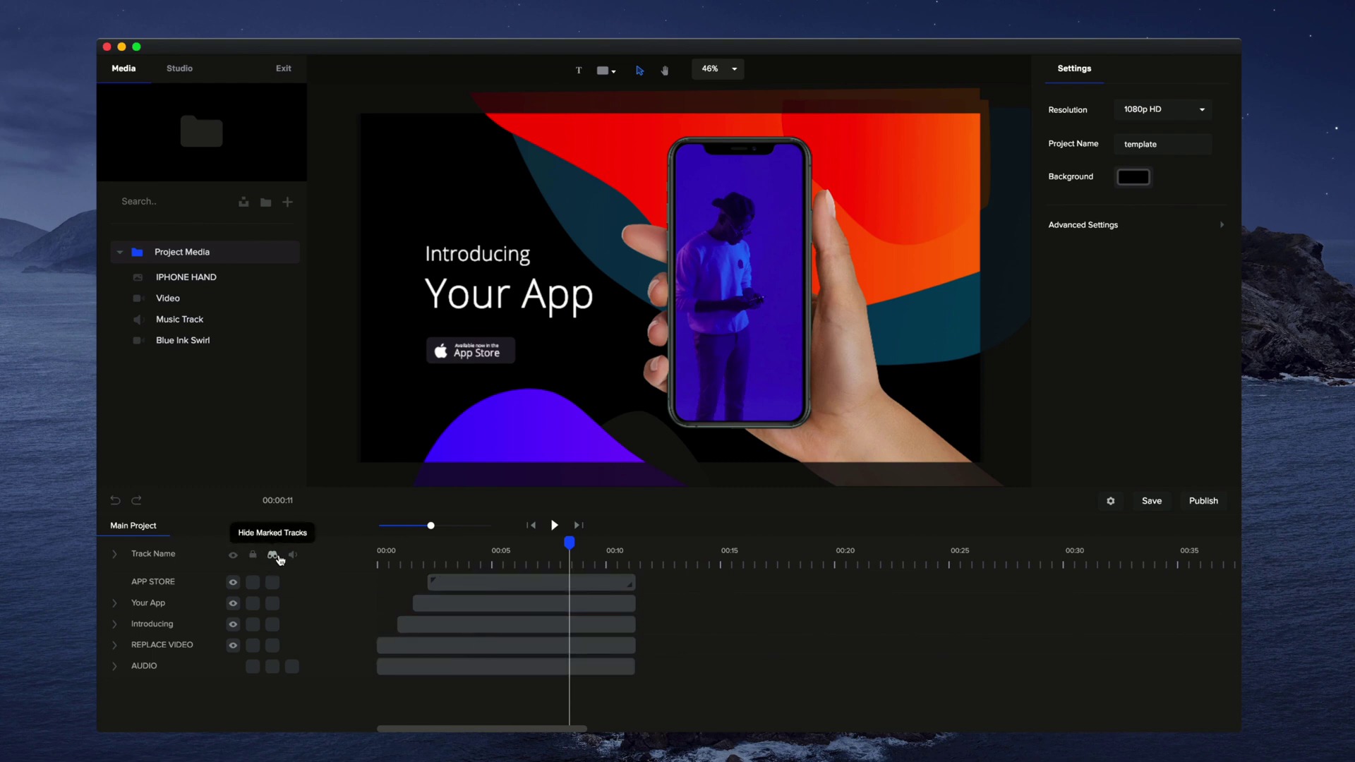
Reveal the hidden marked tracks in the timeline and unlock the SHAPES track.
{"action": "left_click", "coordinate": [279, 558]}
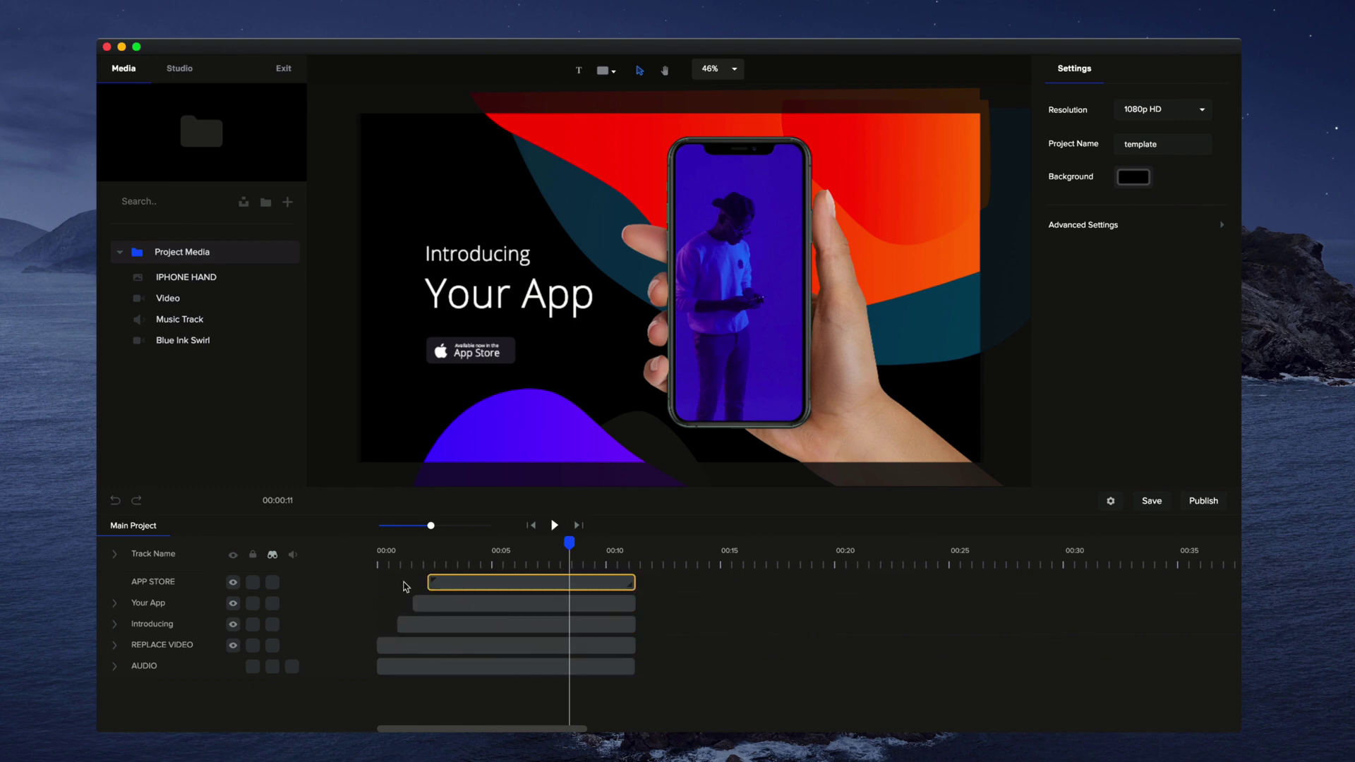
{"action": "left_click", "coordinate": [273, 557]}
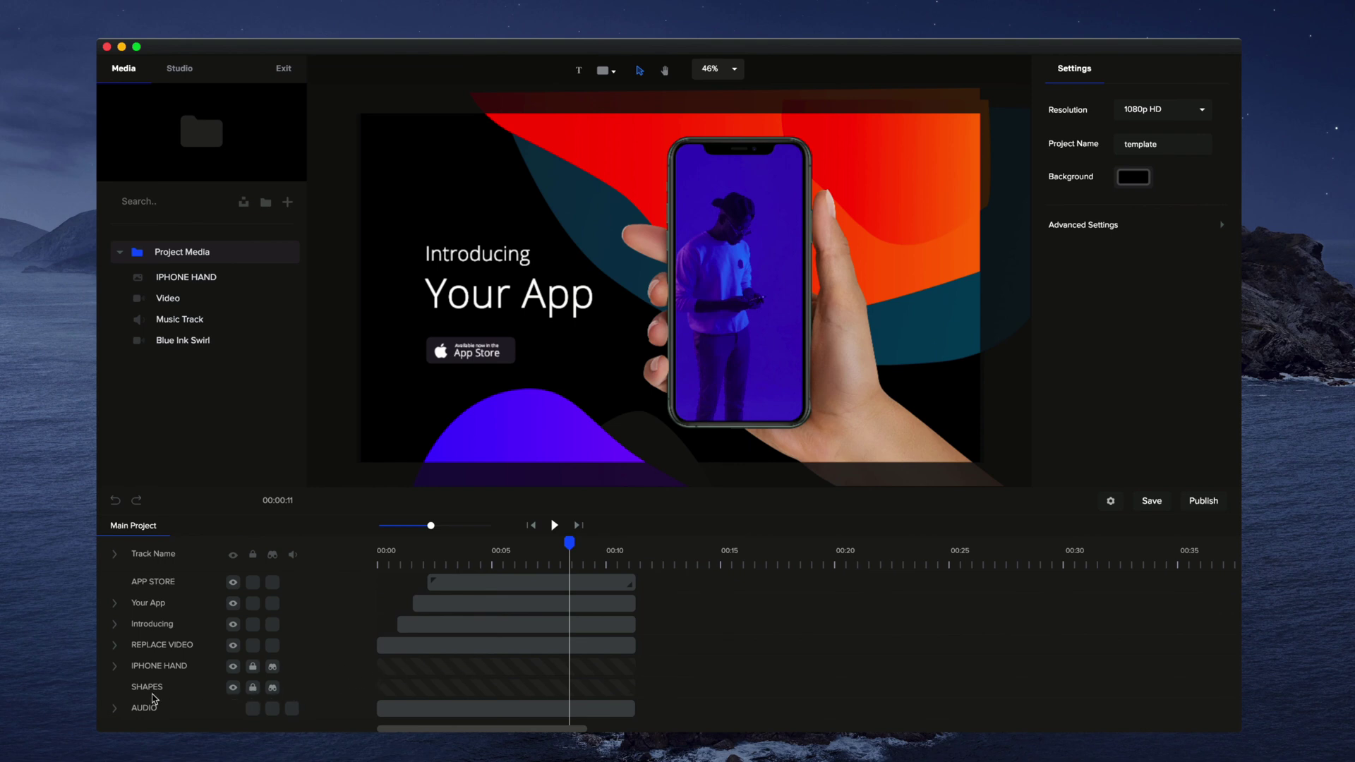
{"action": "left_click", "coordinate": [638, 133]}
{"action": "left_click", "coordinate": [255, 690]}
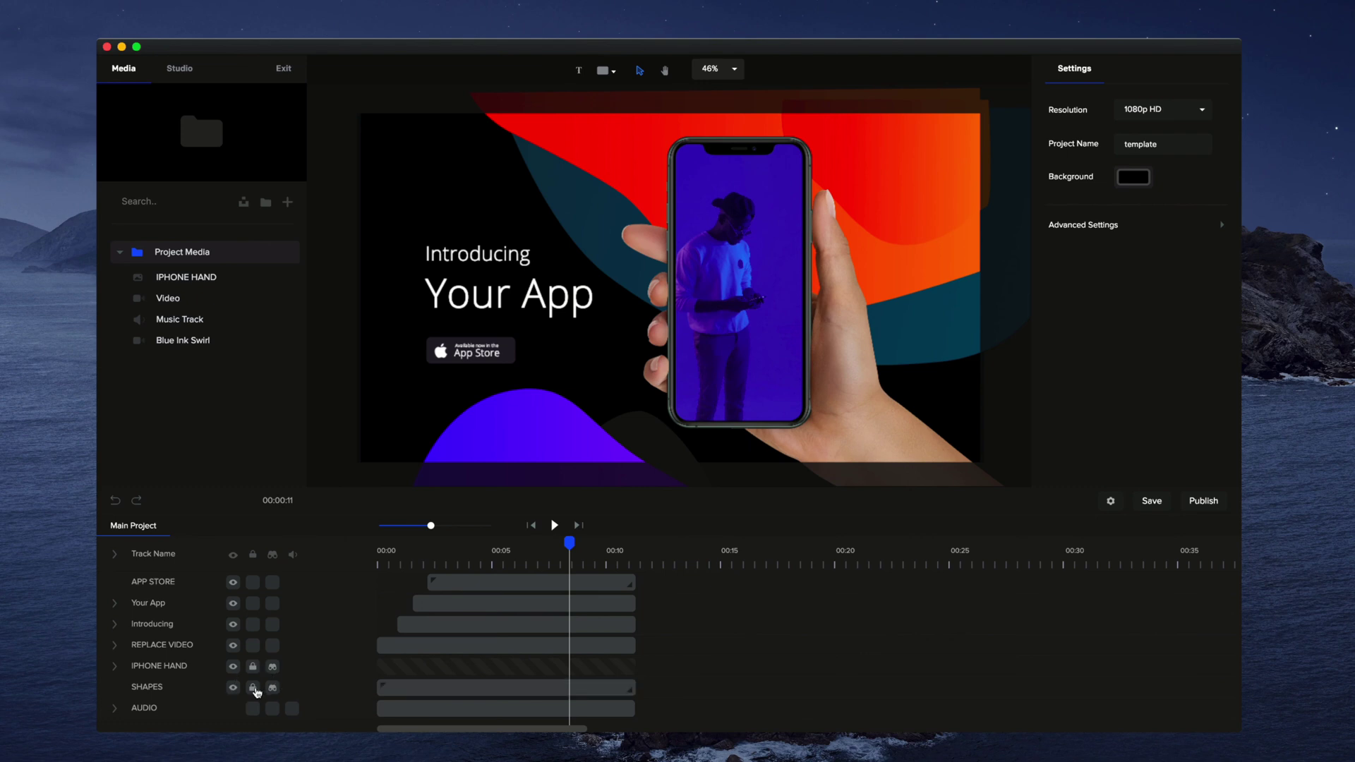
Open the SHAPES group for editing and slightly reposition the purple wave shape at the canvas's lower edge.
{"action": "left_click", "coordinate": [401, 692]}
{"action": "double_click", "coordinate": [426, 690]}
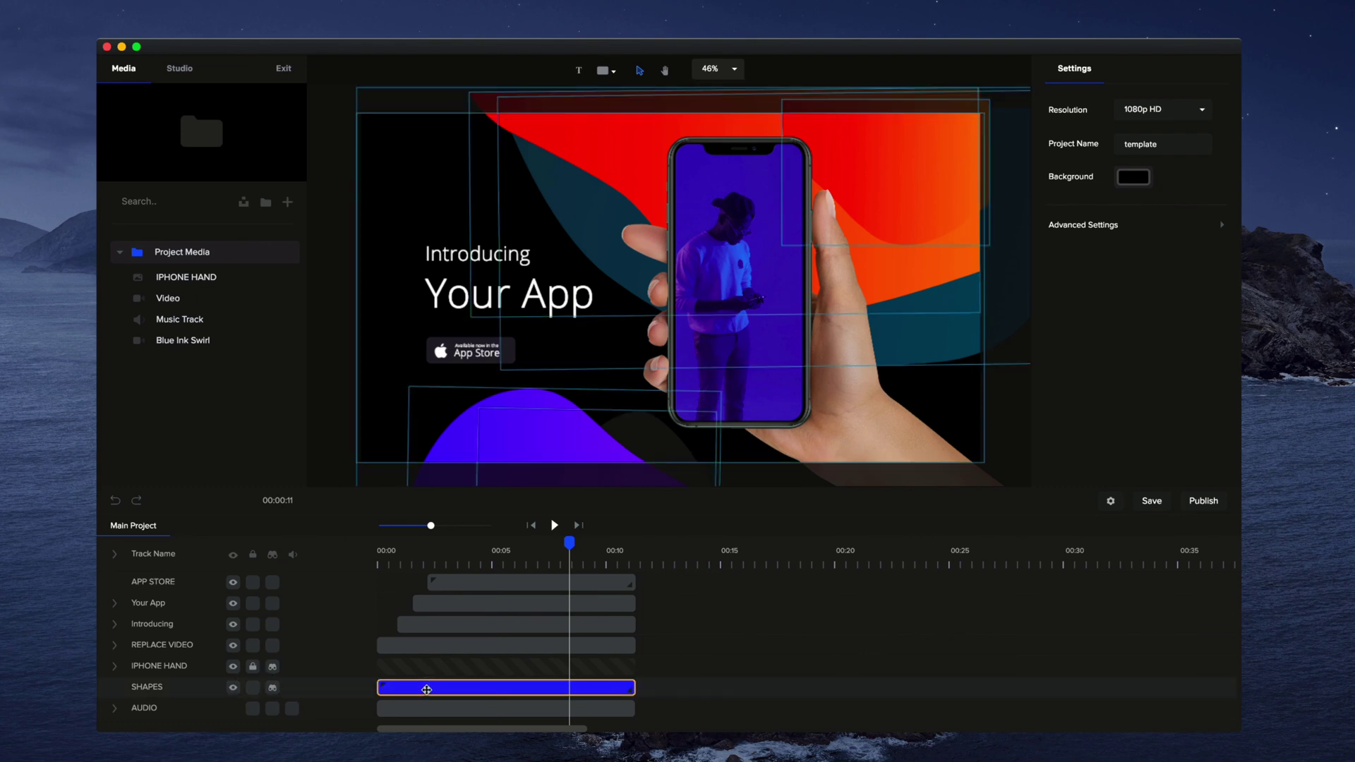
{"action": "left_click", "coordinate": [520, 413]}
{"action": "left_click_drag", "start_coordinate": [520, 413], "coordinate": [549, 425]}
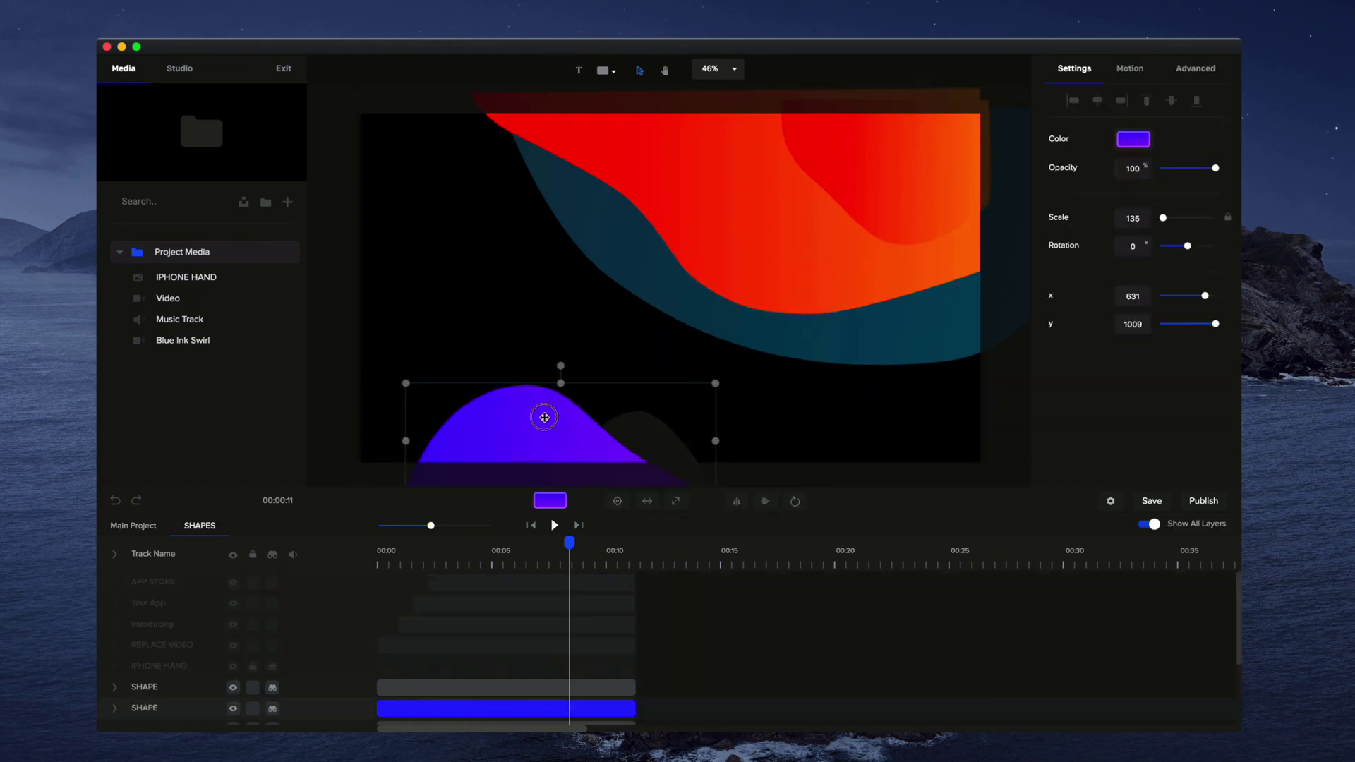
Fill the teal wave shape with a gradient from white to light blue and return to the main project.
{"action": "left_click", "coordinate": [771, 327]}
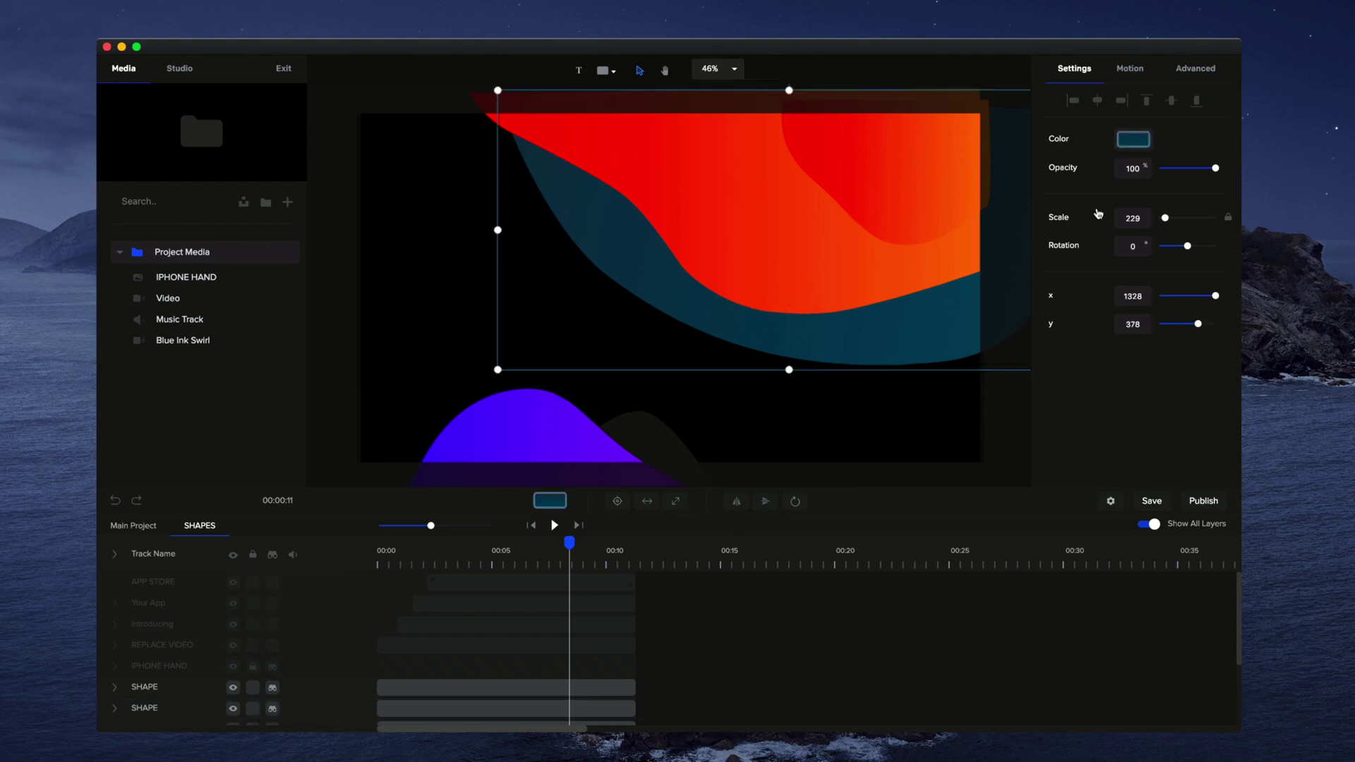
{"action": "left_click", "coordinate": [1133, 139]}
{"action": "left_click", "coordinate": [1117, 105]}
{"action": "left_click", "coordinate": [1210, 106]}
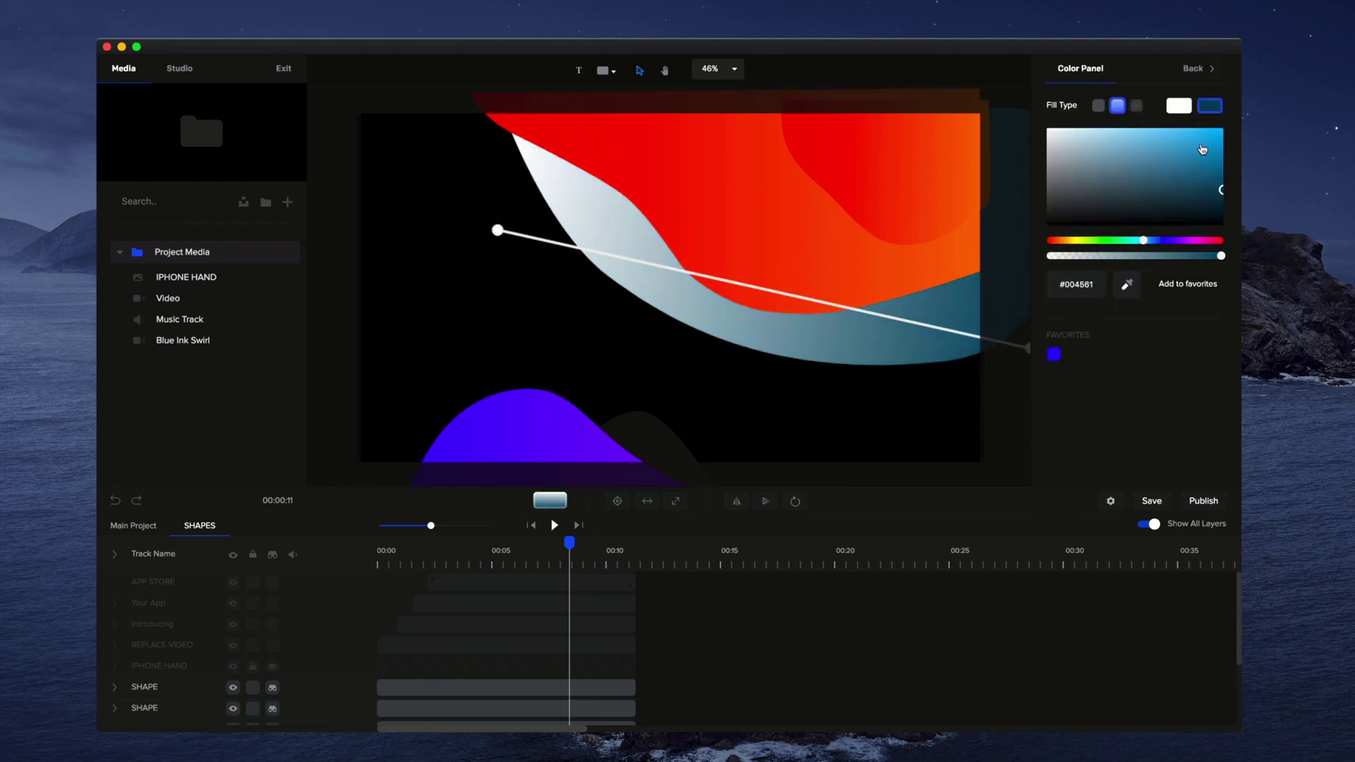
{"action": "left_click", "coordinate": [1144, 138]}
{"action": "left_click", "coordinate": [526, 332]}
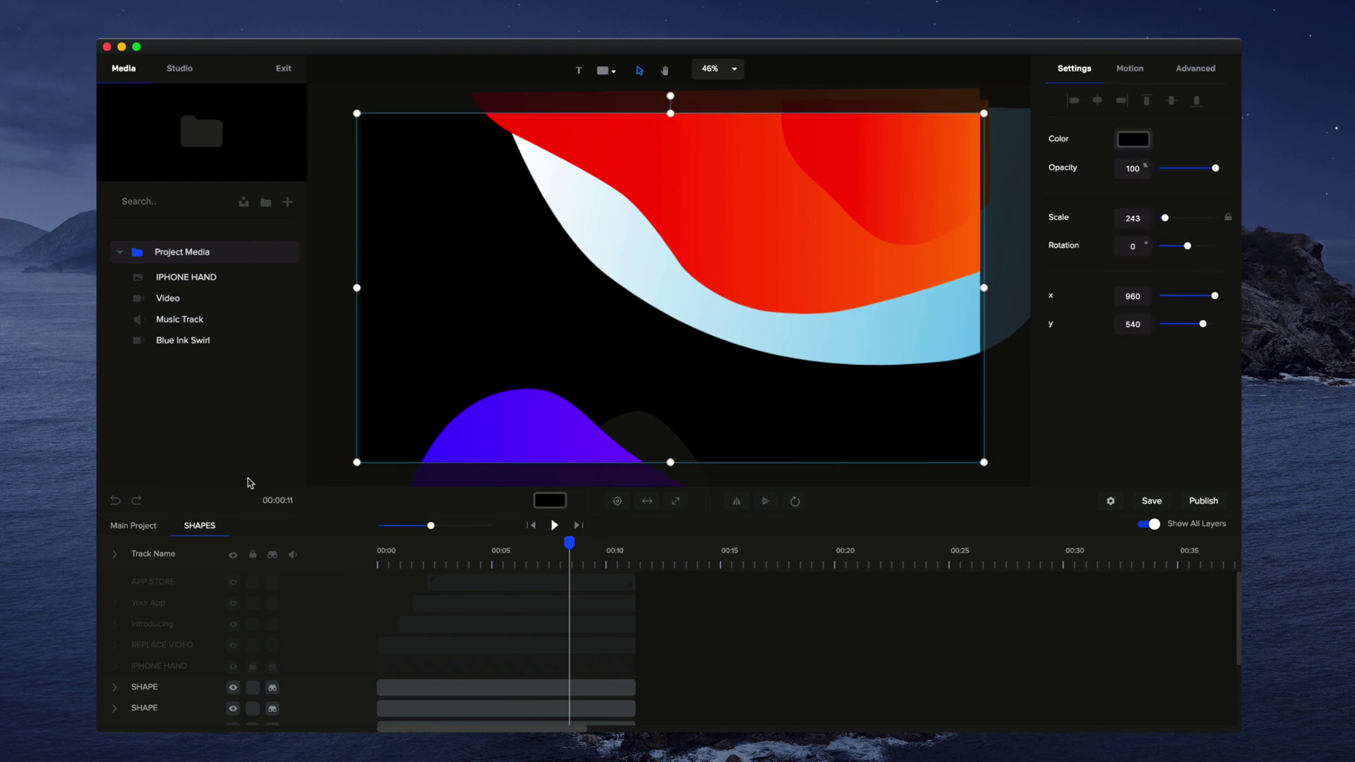
{"action": "left_click", "coordinate": [136, 527]}
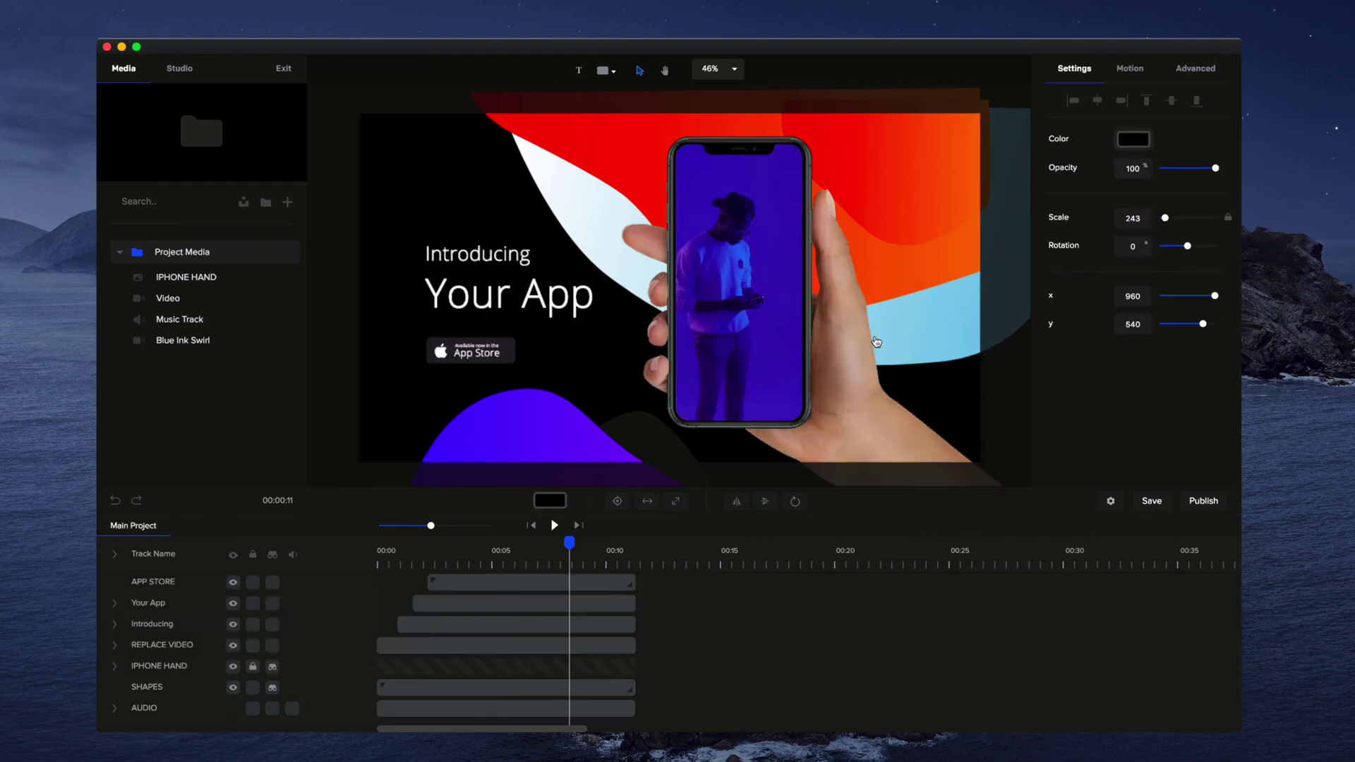
Lock the REPLACE VIDEO mask and move the video inside the phone screen to x 1162, y 530.
{"action": "left_click", "coordinate": [608, 579]}
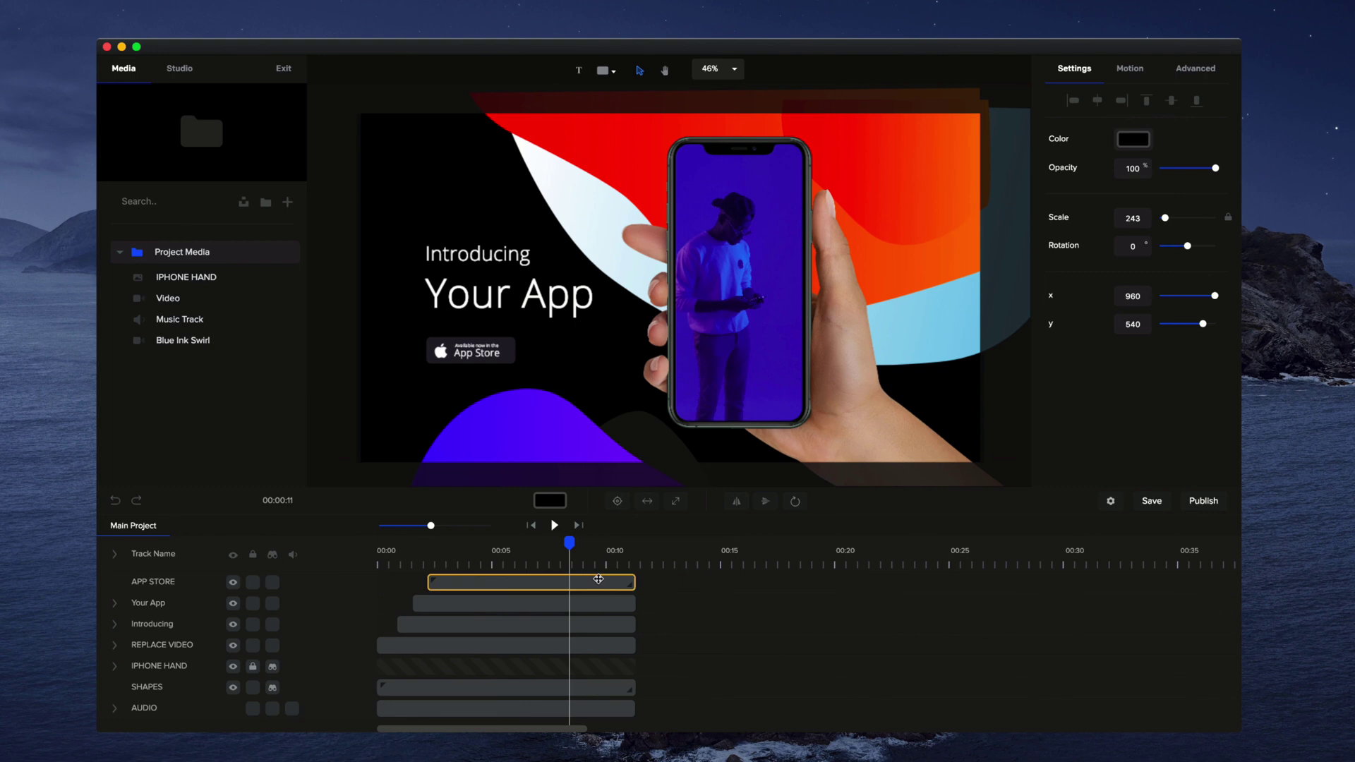
{"action": "left_click", "coordinate": [769, 349]}
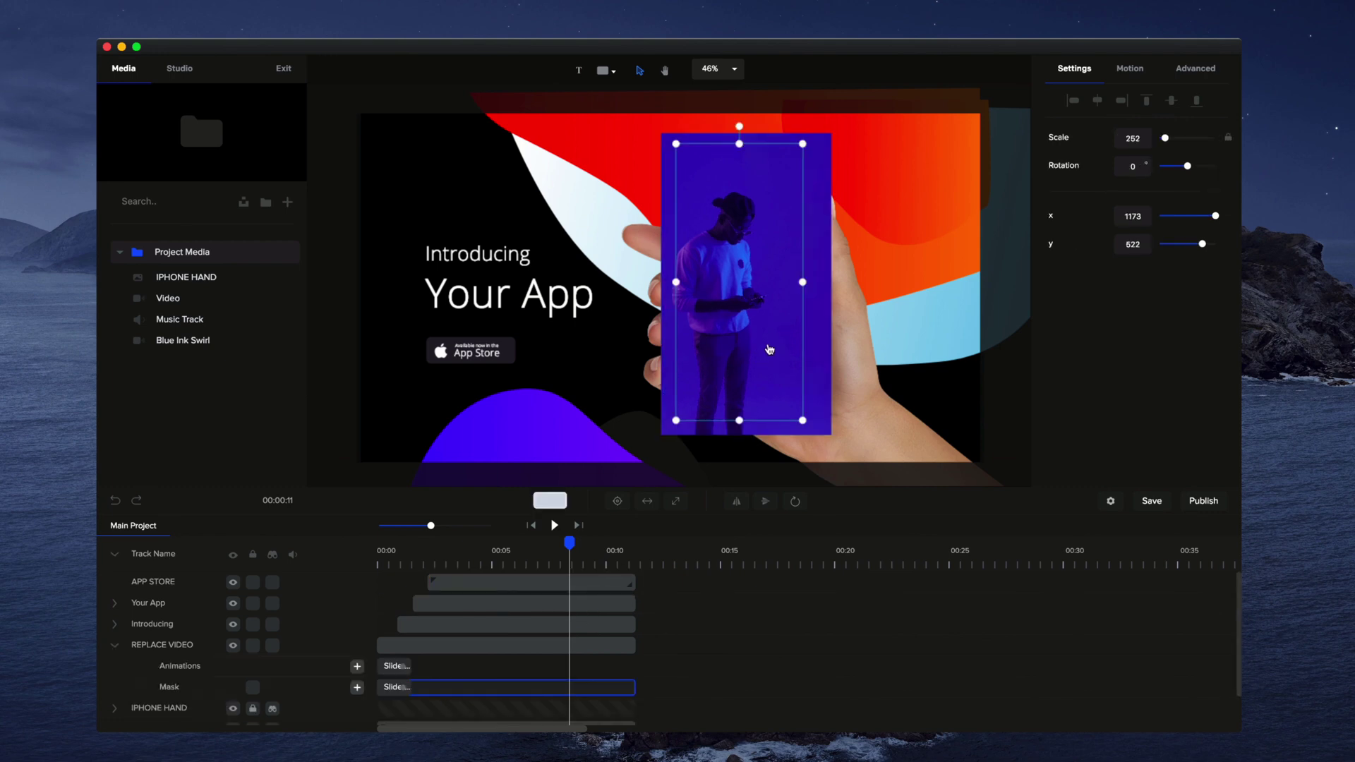
{"action": "key", "text": "Escape"}
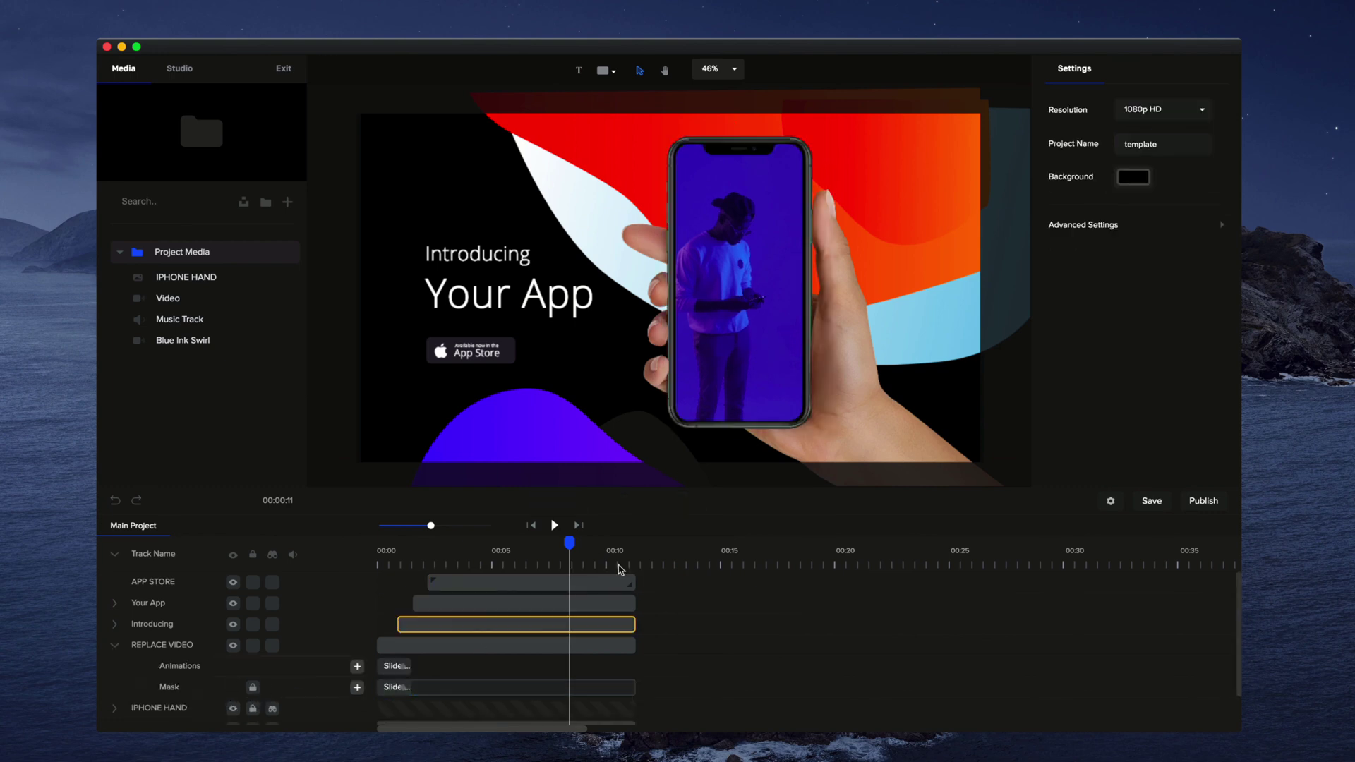
{"action": "left_click", "coordinate": [794, 303]}
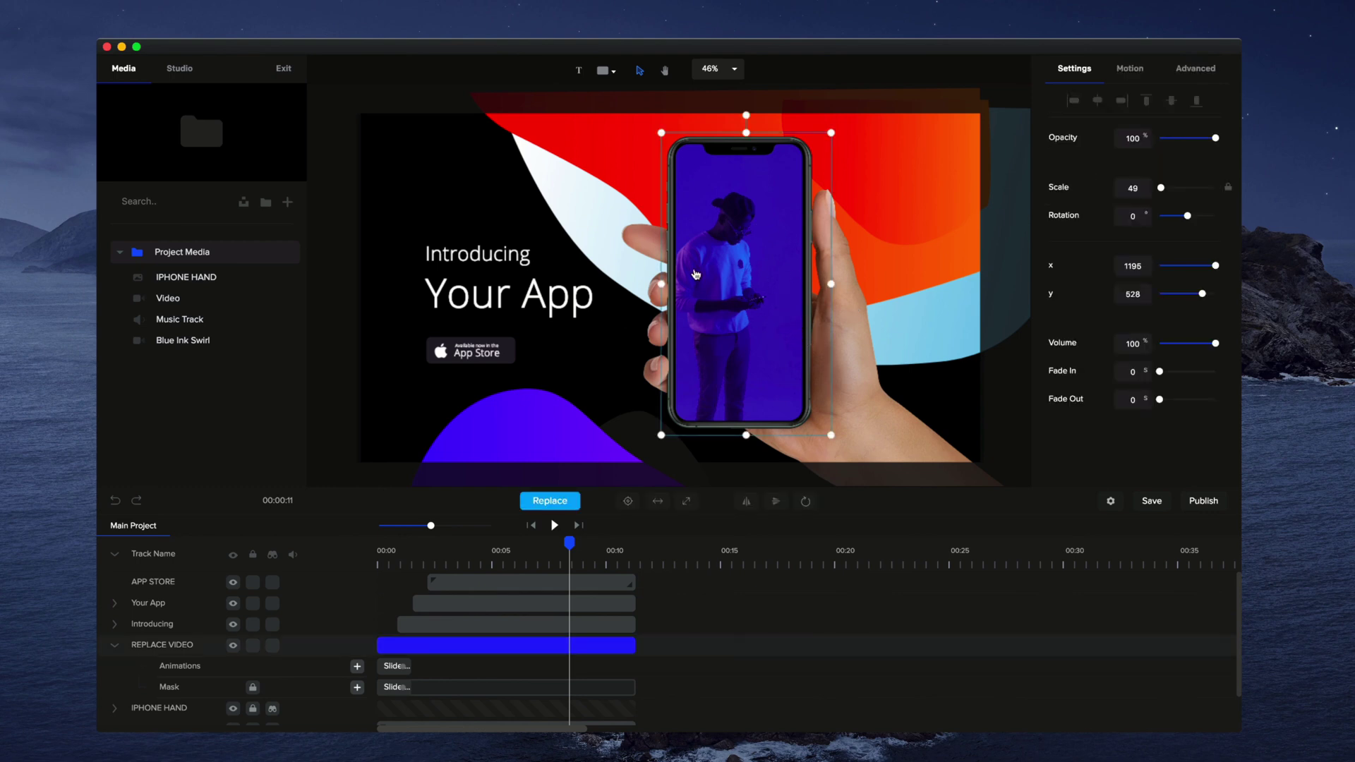
{"action": "left_click_drag", "start_coordinate": [795, 308], "coordinate": [785, 310]}
Replace the phone-screen video with the Blue Ink Swirl clip and preview it in playback.
{"action": "left_click", "coordinate": [561, 503]}
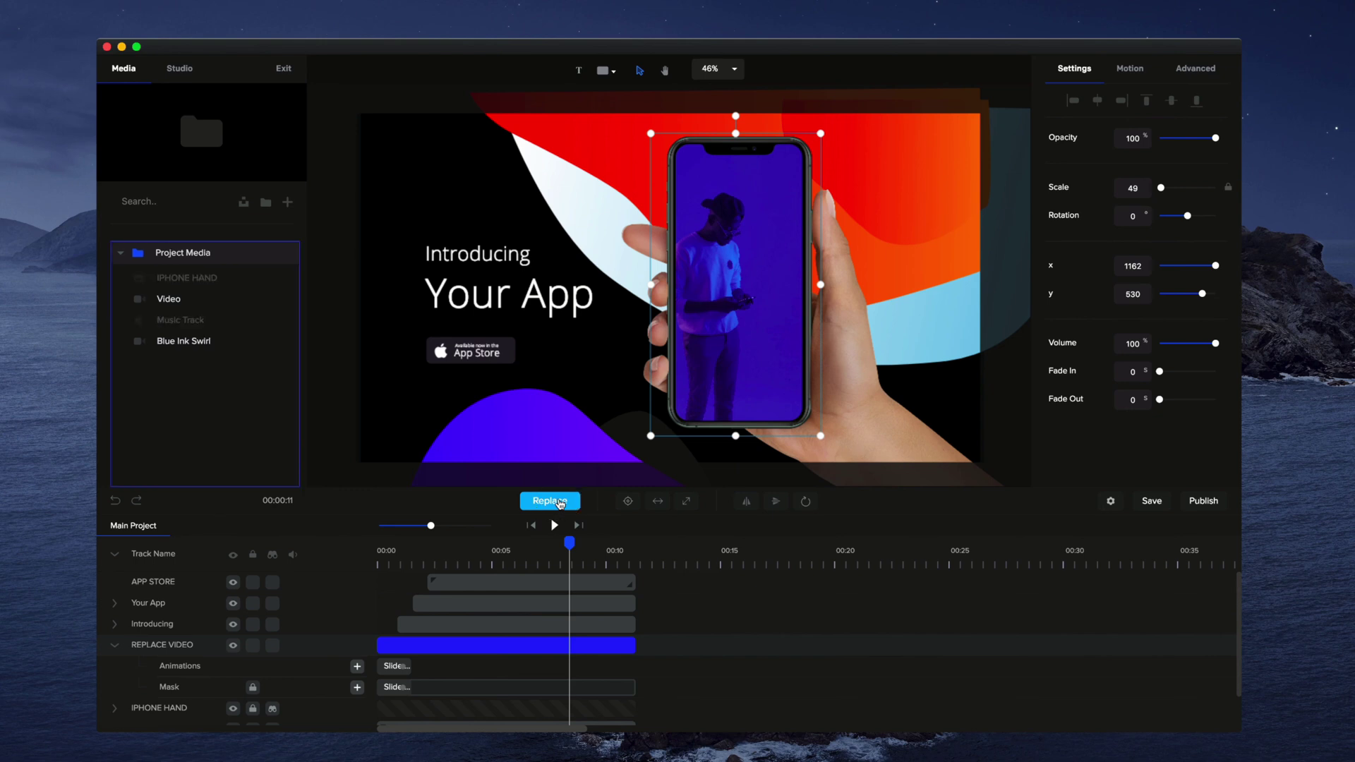
{"action": "left_click", "coordinate": [180, 346]}
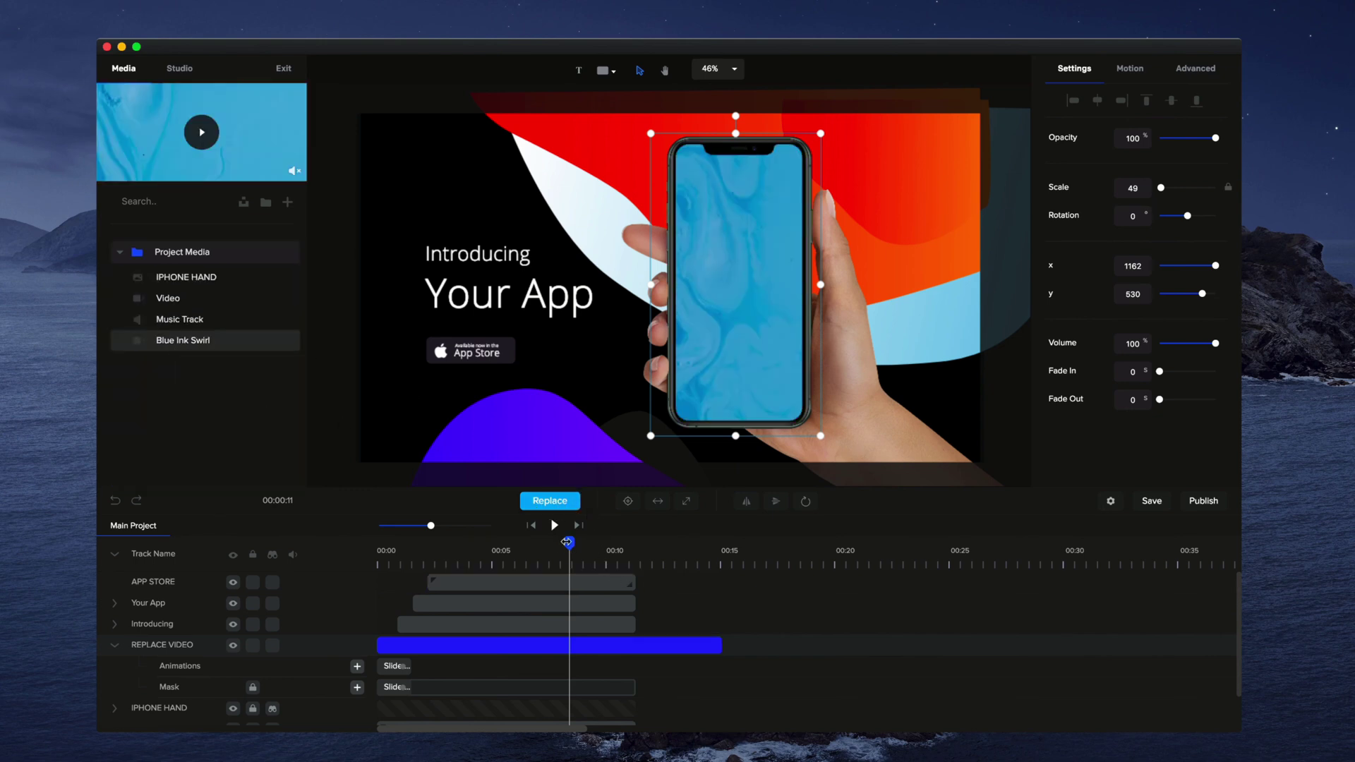
{"action": "left_click", "coordinate": [552, 526]}
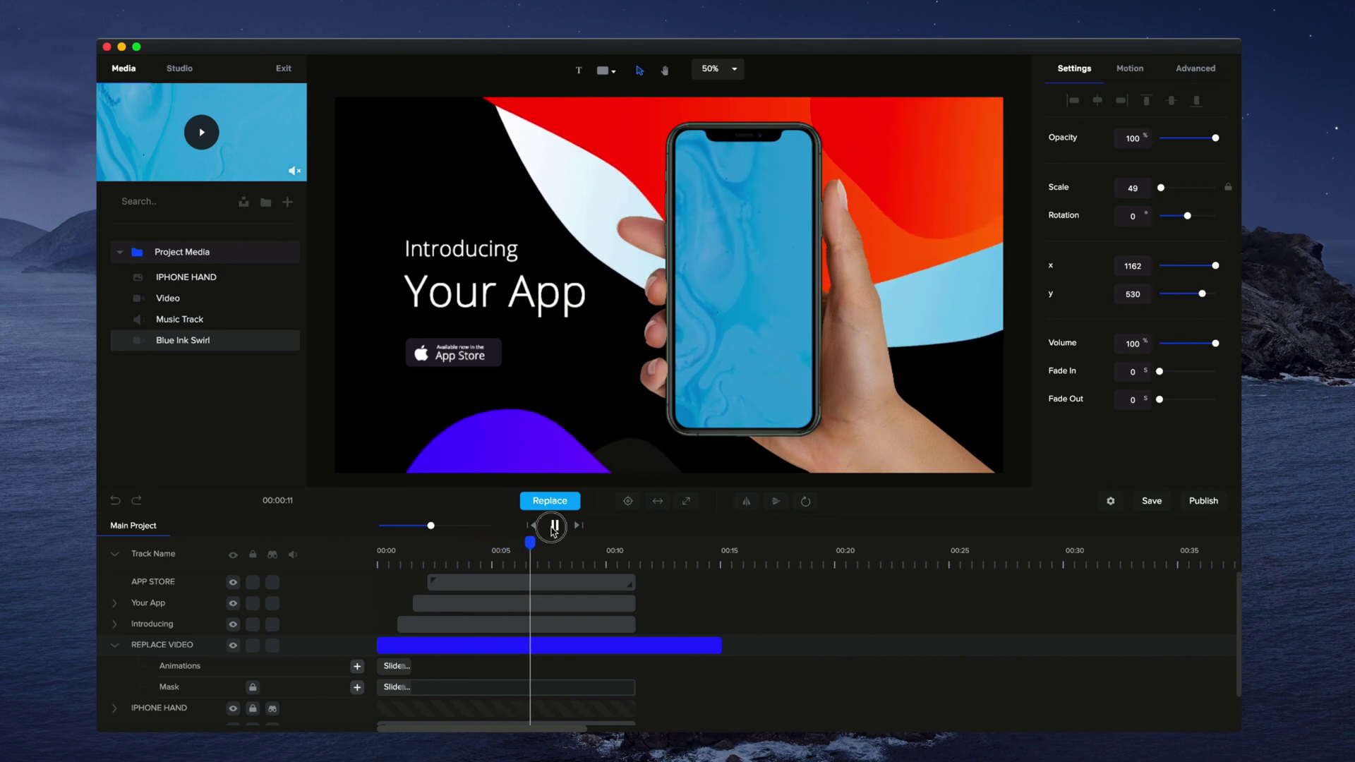
{"action": "left_click", "coordinate": [554, 526]}
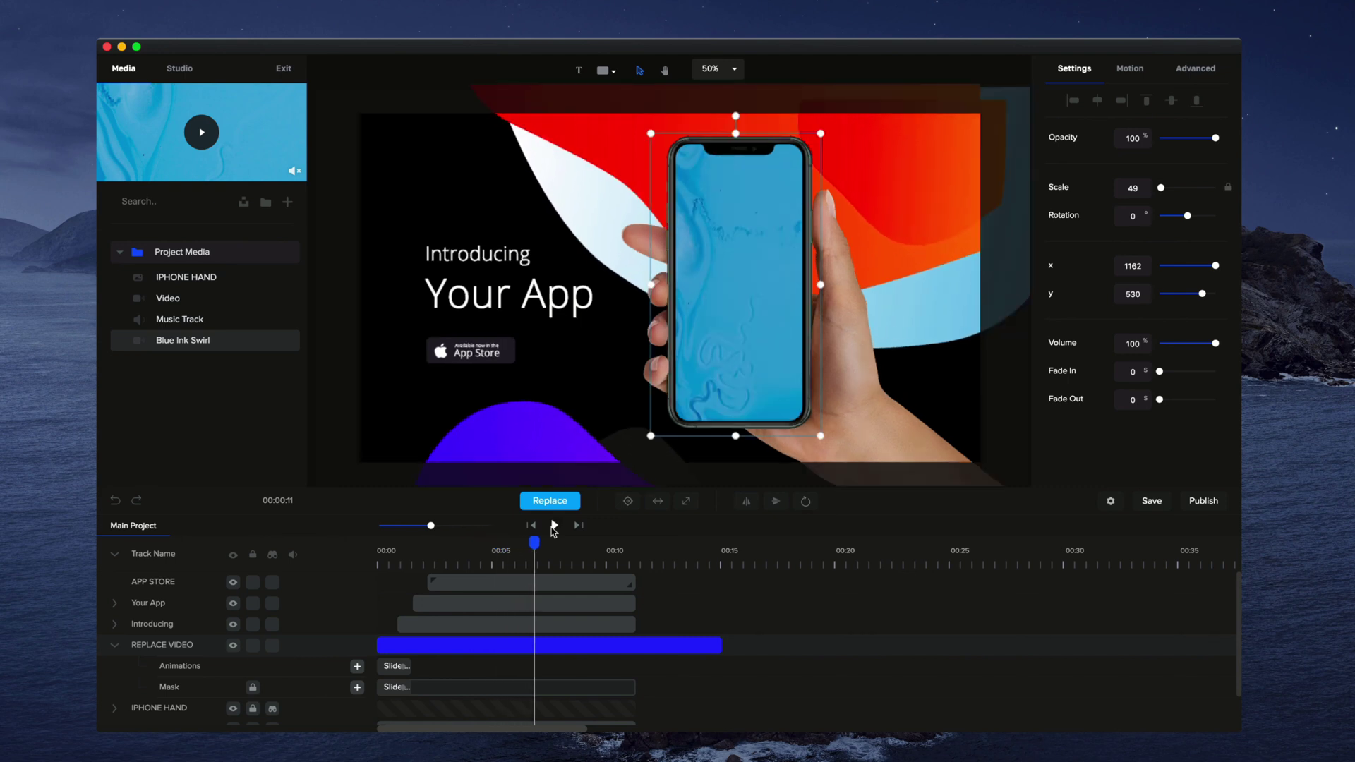
Extend the Introducing and Your App text tracks to the 15-second mark, matching the replaced video's end.
{"action": "left_click", "coordinate": [698, 643]}
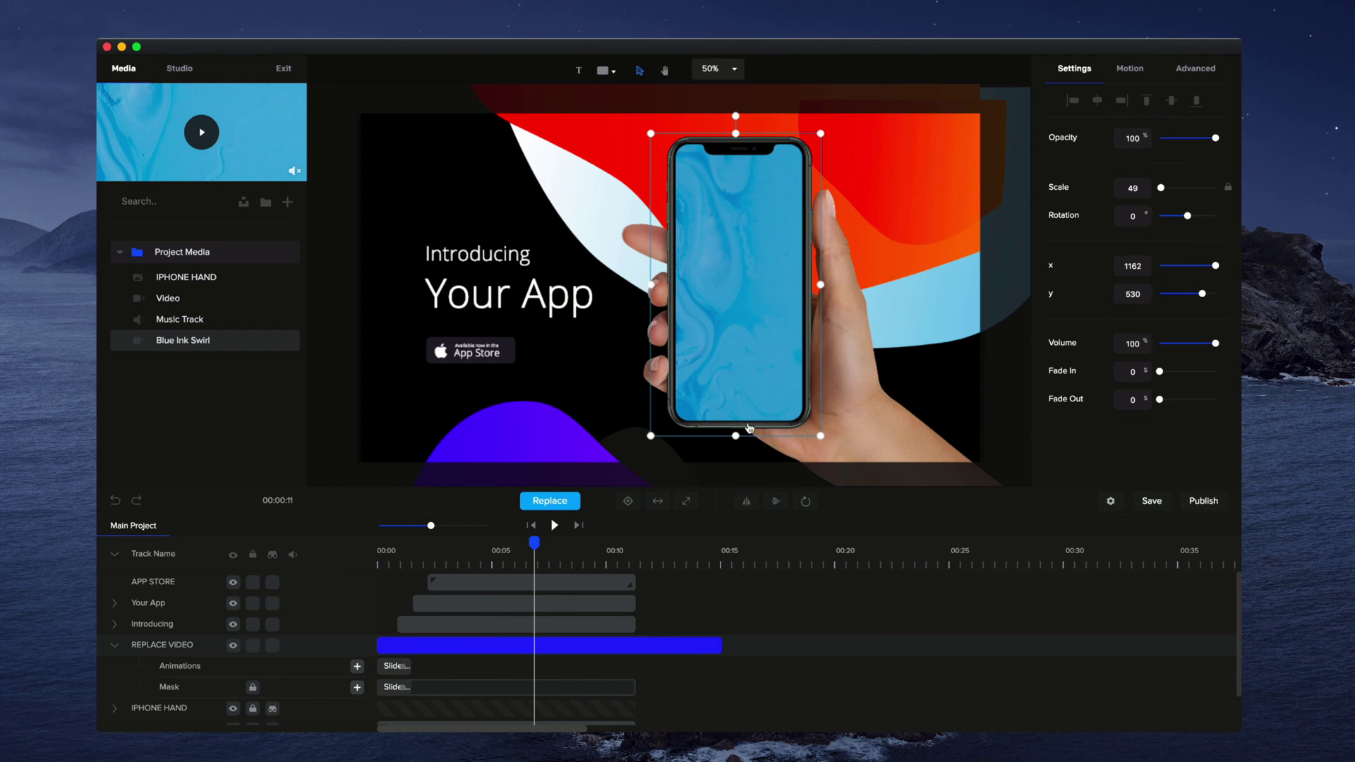
{"action": "left_click", "coordinate": [591, 629]}
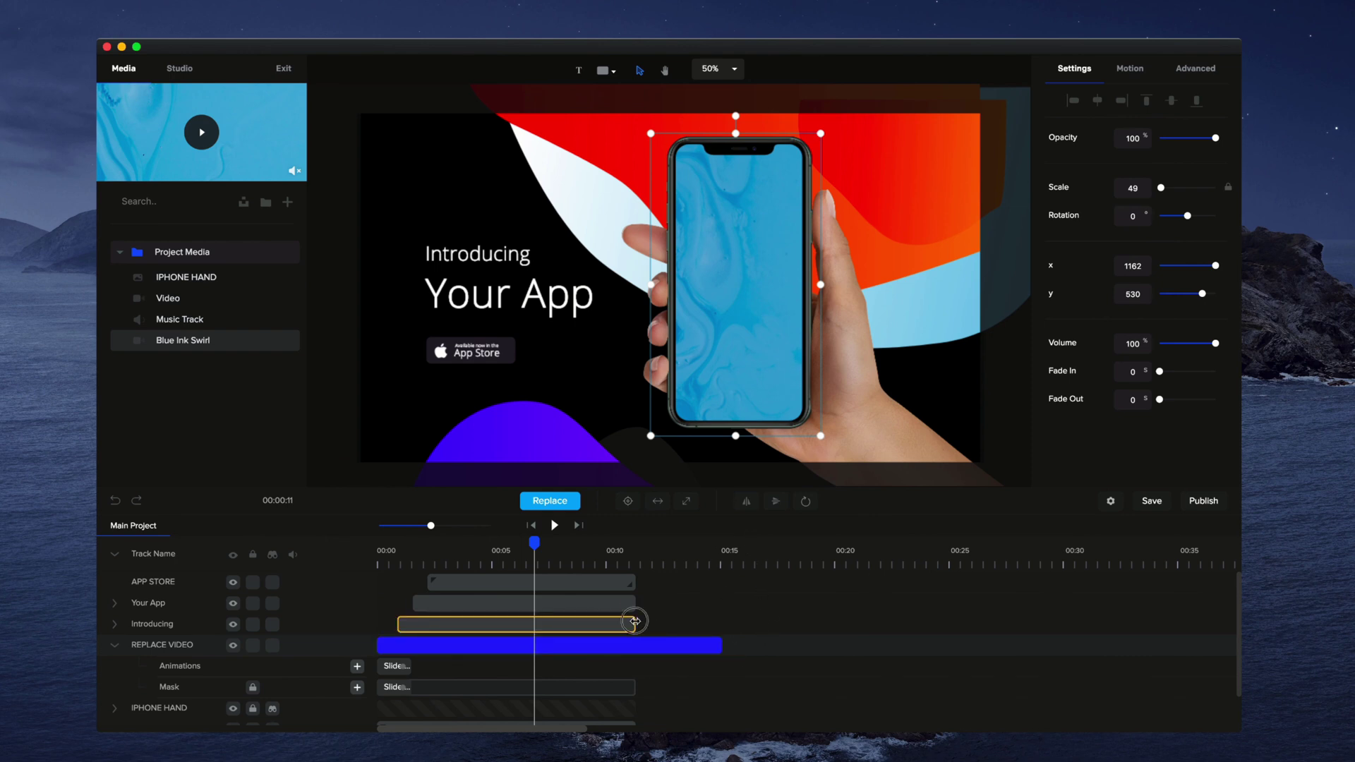
{"action": "left_click_drag", "start_coordinate": [637, 625], "coordinate": [727, 627]}
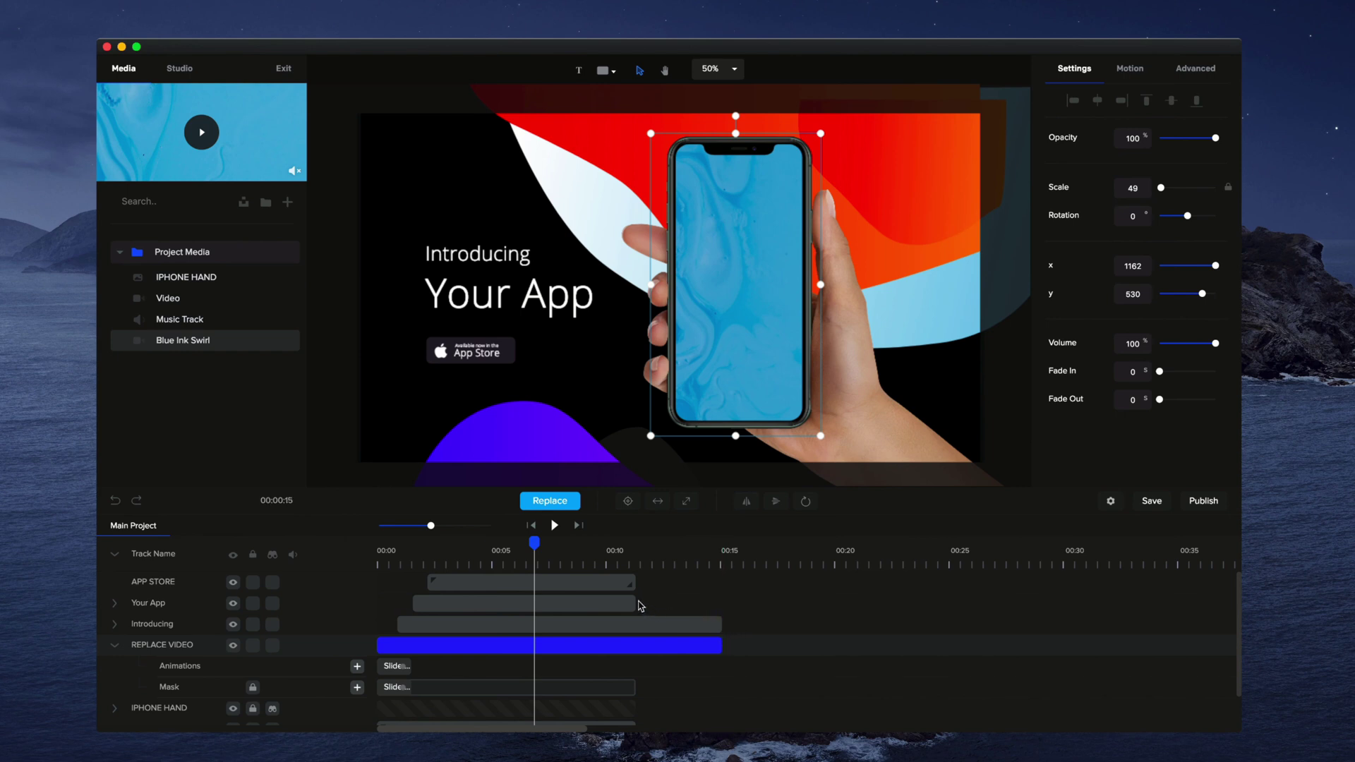
{"action": "left_click_drag", "start_coordinate": [637, 605], "coordinate": [723, 604]}
Unlock the REPLACE VIDEO mask, extend it to the video's 15-second end, and check a frame past 12 seconds.
{"action": "left_click", "coordinate": [687, 558]}
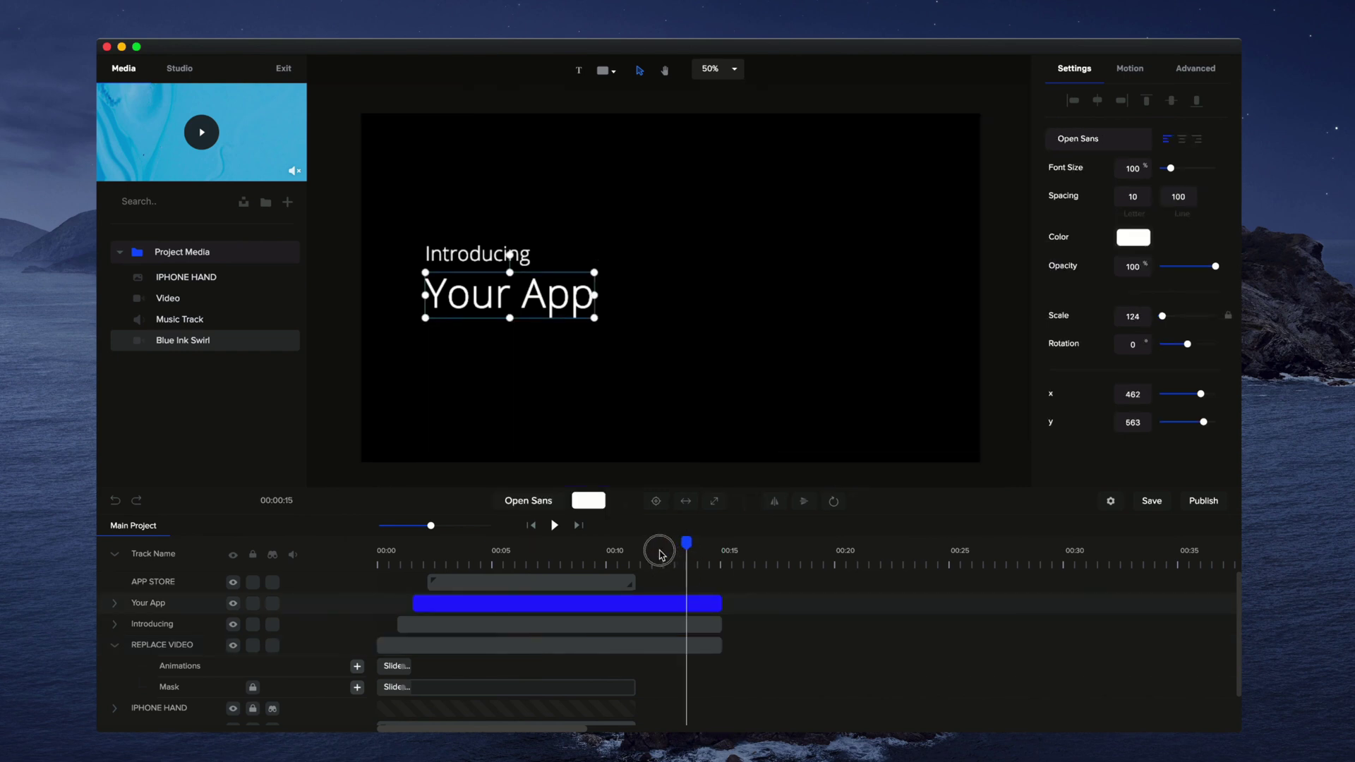
{"action": "left_click", "coordinate": [661, 554]}
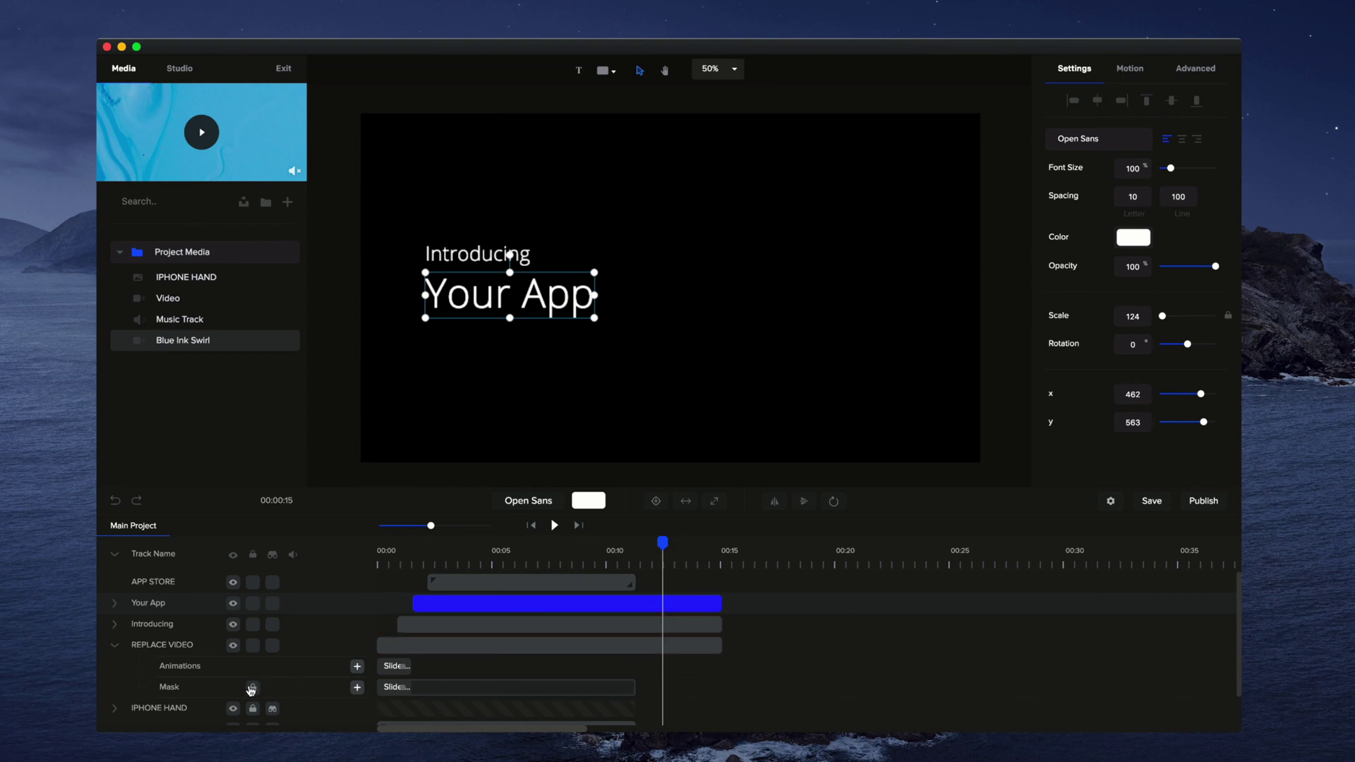
{"action": "left_click", "coordinate": [723, 644]}
{"action": "left_click", "coordinate": [722, 645]}
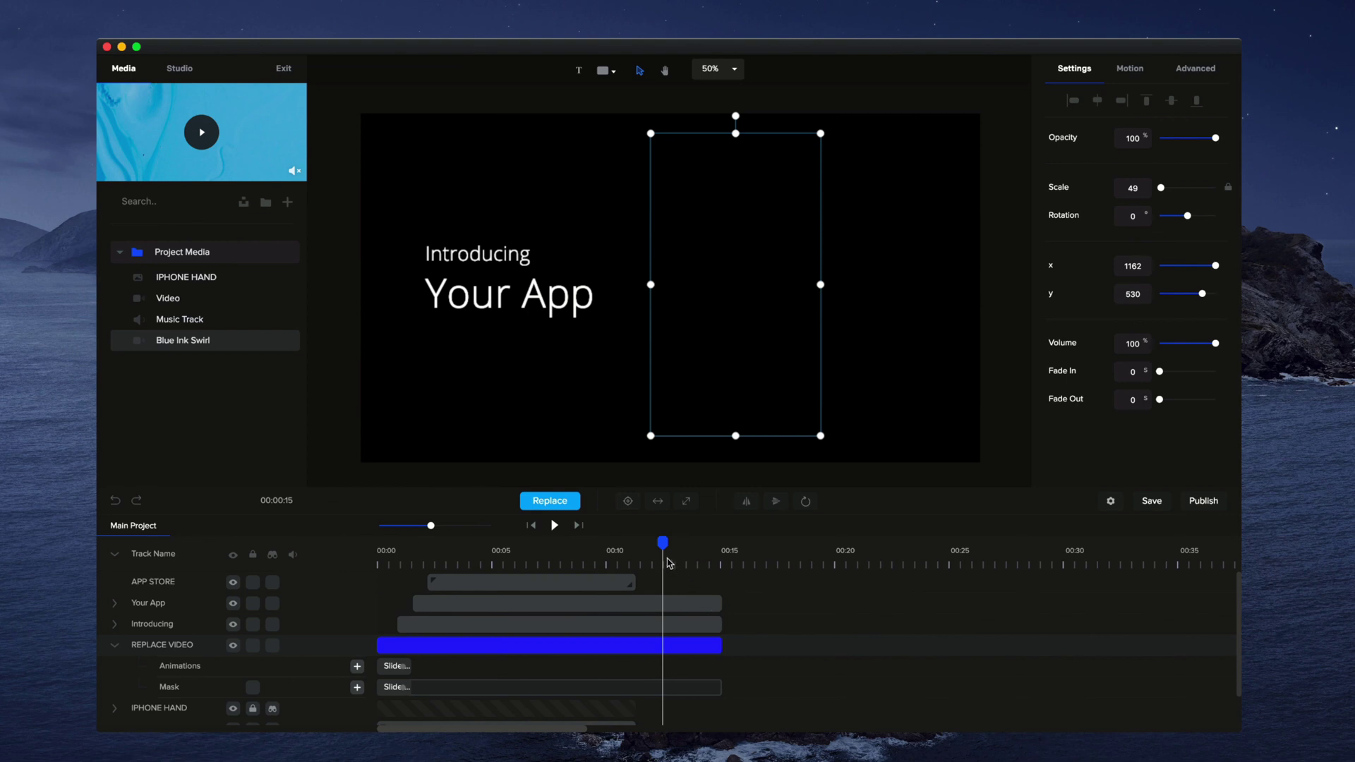
{"action": "left_click_drag", "start_coordinate": [669, 562], "coordinate": [668, 562]}
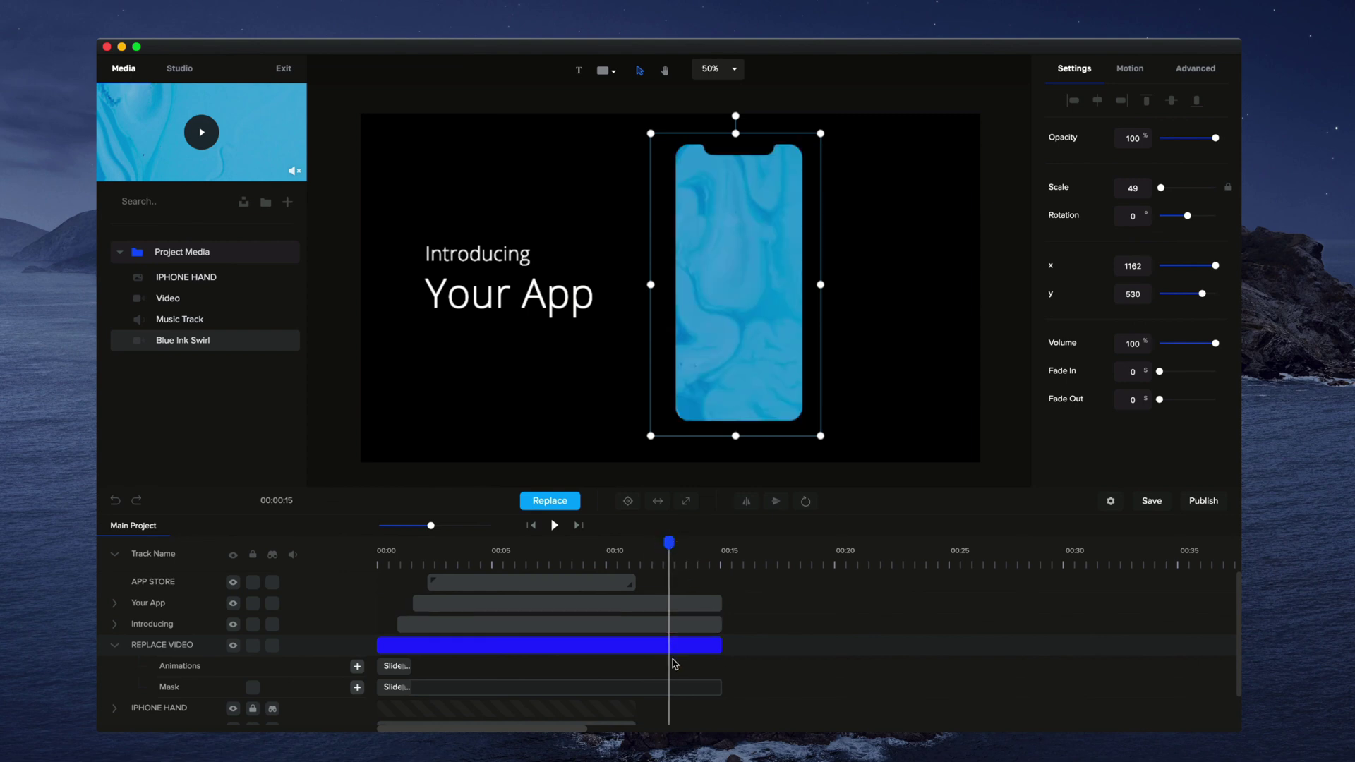
Extend the AUDIO track to 15 seconds, then unlock the IPHONE HAND track and extend it to the same end.
{"action": "scroll", "coordinate": [676, 663], "scroll_direction": "down", "scroll_amount": 1}
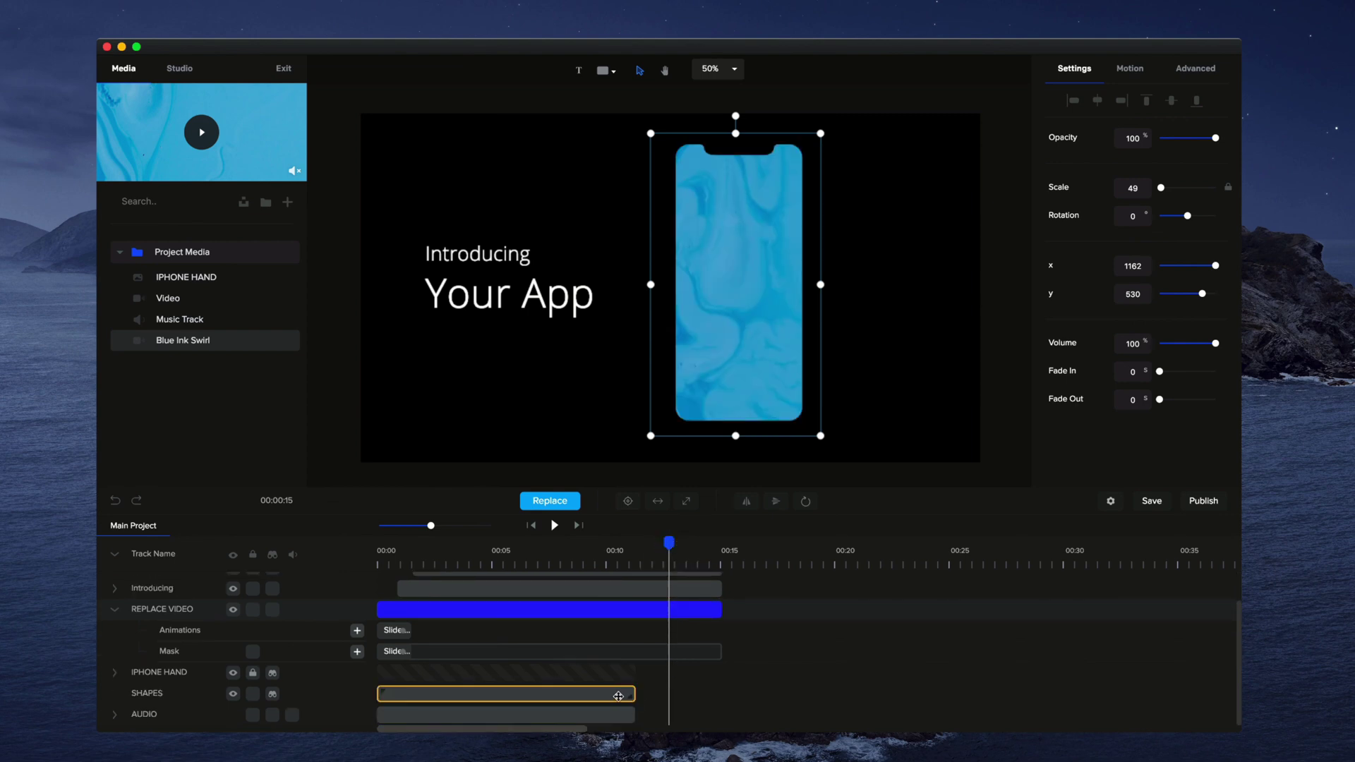
{"action": "left_click_drag", "start_coordinate": [633, 713], "coordinate": [692, 710]}
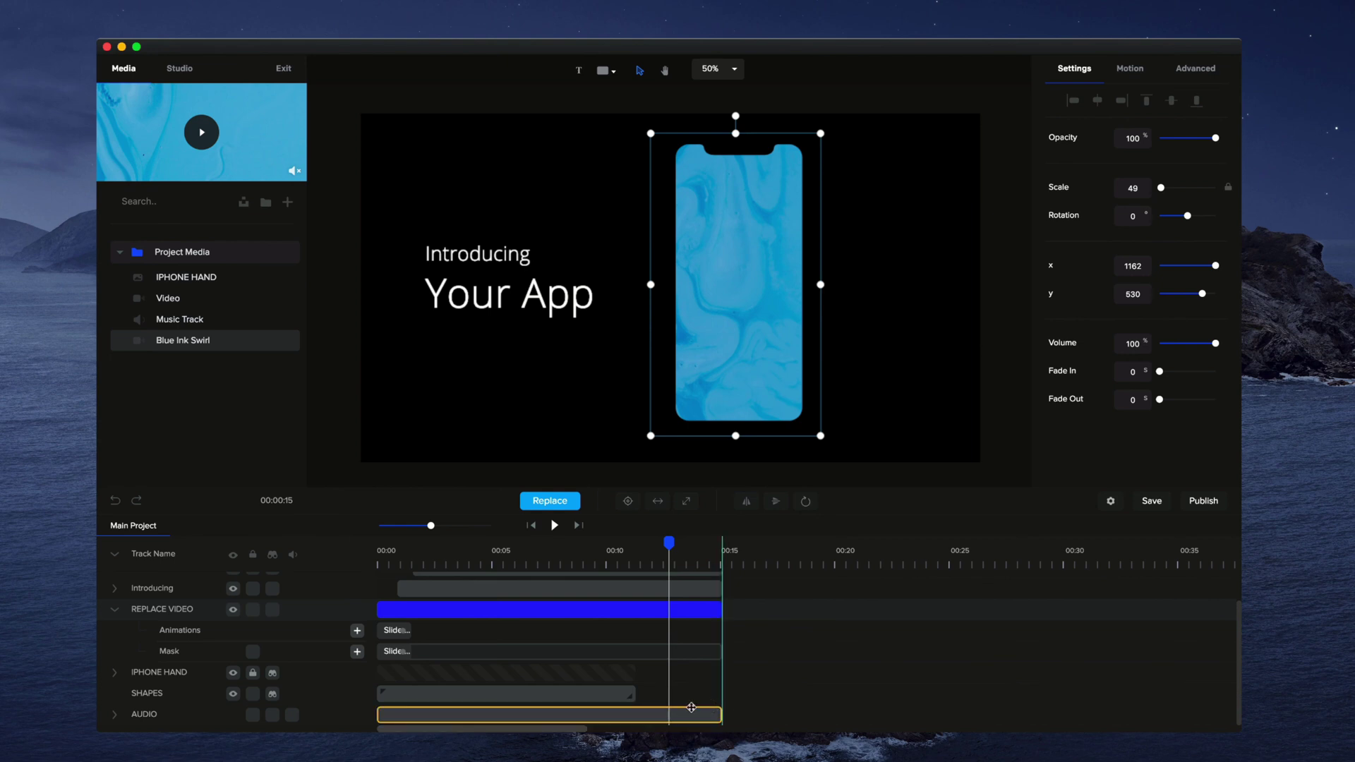
{"action": "left_click", "coordinate": [691, 710]}
{"action": "left_click", "coordinate": [256, 676]}
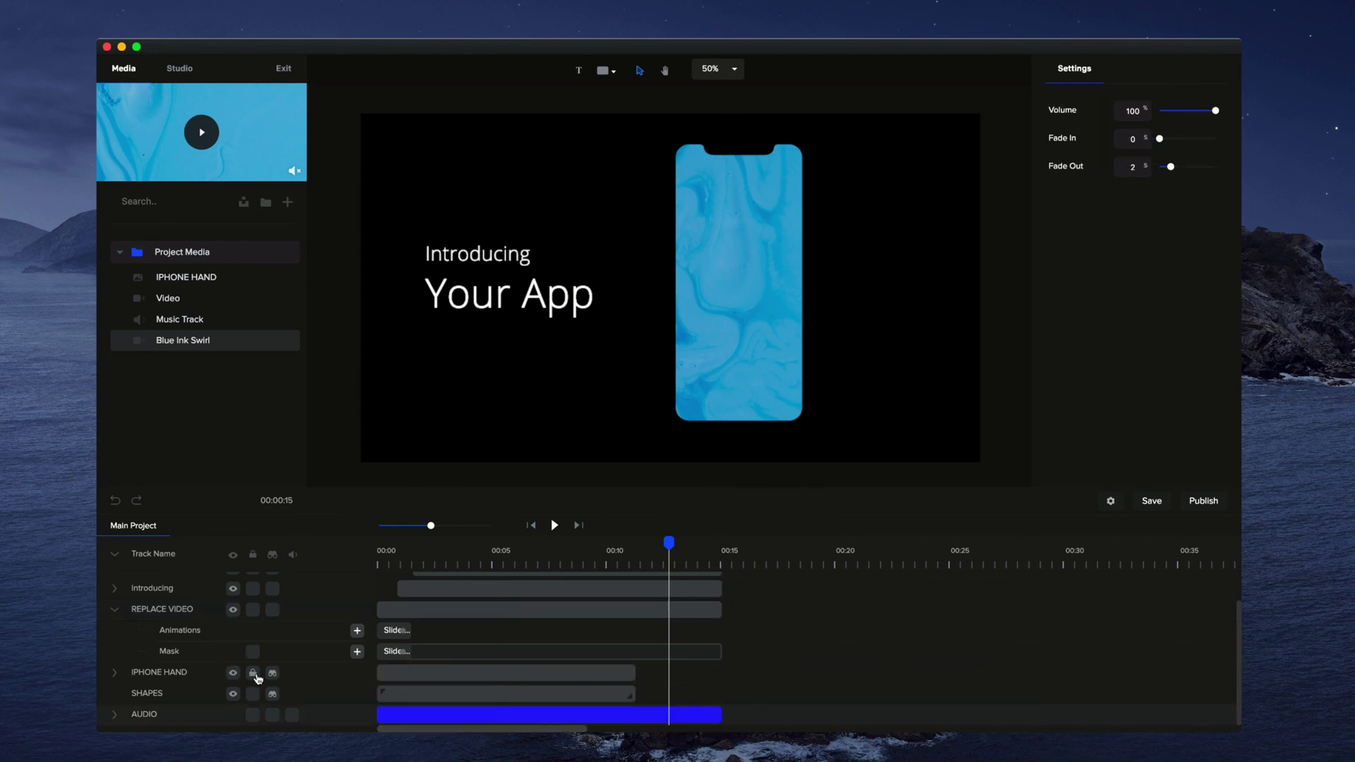
{"action": "mouse_move", "coordinate": [635, 672]}
{"action": "left_mouse_down"}
{"action": "mouse_move", "coordinate": [719, 680]}
{"action": "mouse_move", "coordinate": [697, 693]}
{"action": "left_mouse_up"}
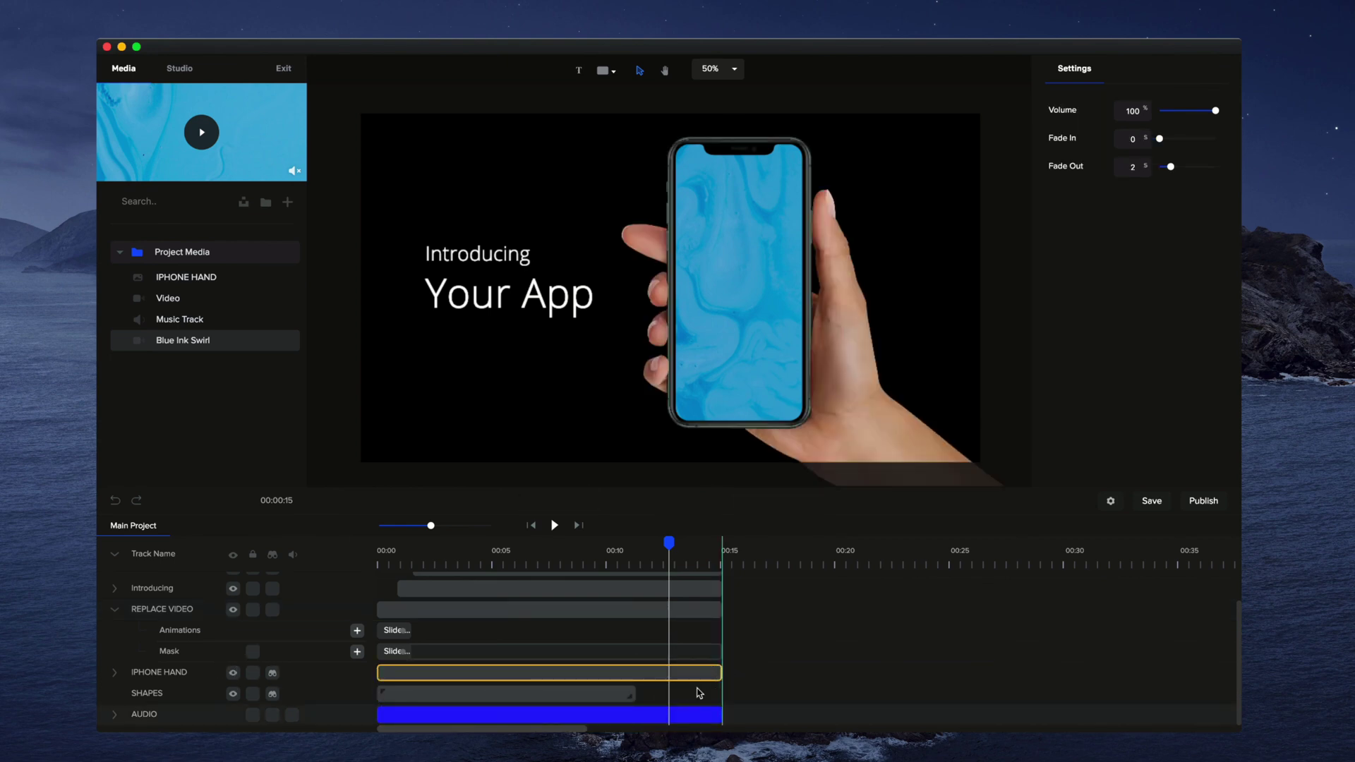
Open the SHAPES group for editing and limit the timeline to the group's own layers.
{"action": "left_click", "coordinate": [605, 693]}
{"action": "left_click_drag", "start_coordinate": [672, 545], "coordinate": [651, 543]}
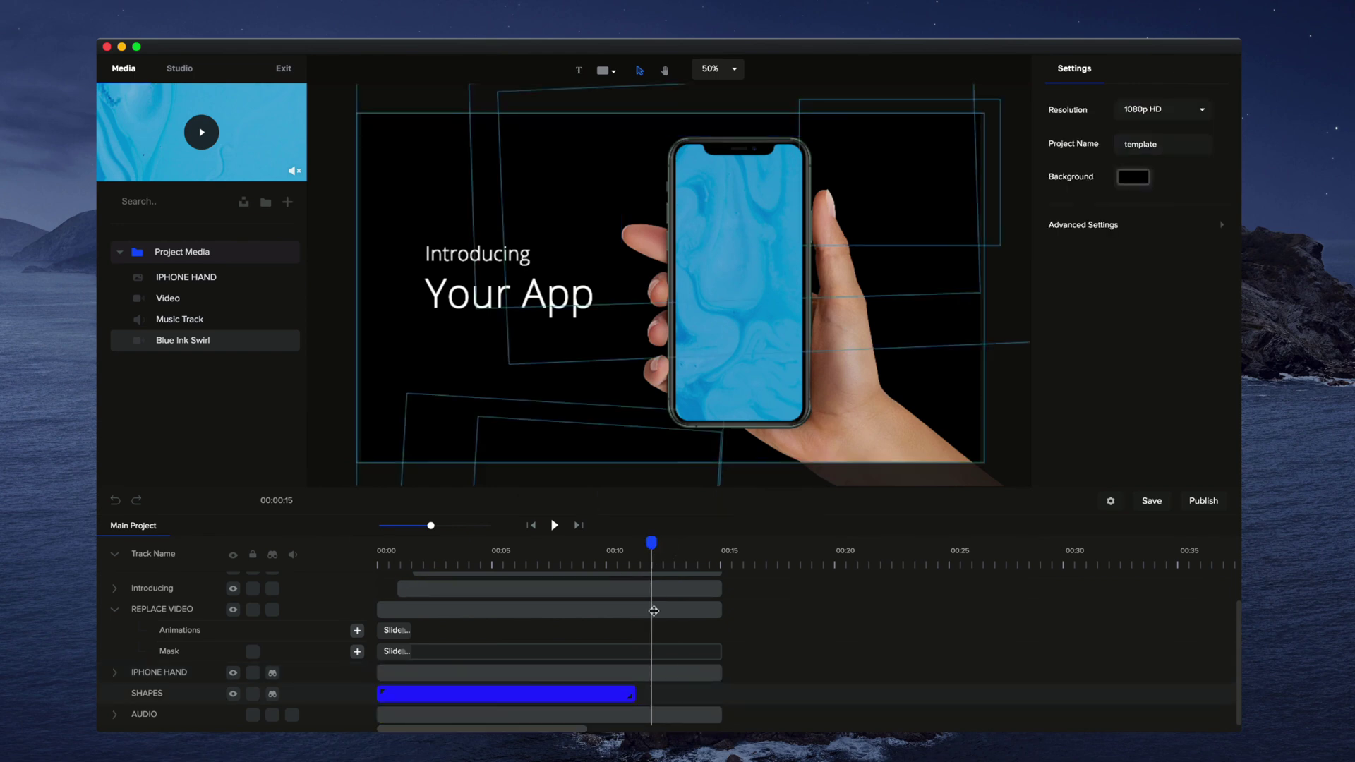
{"action": "left_click", "coordinate": [596, 695]}
{"action": "left_click", "coordinate": [596, 694]}
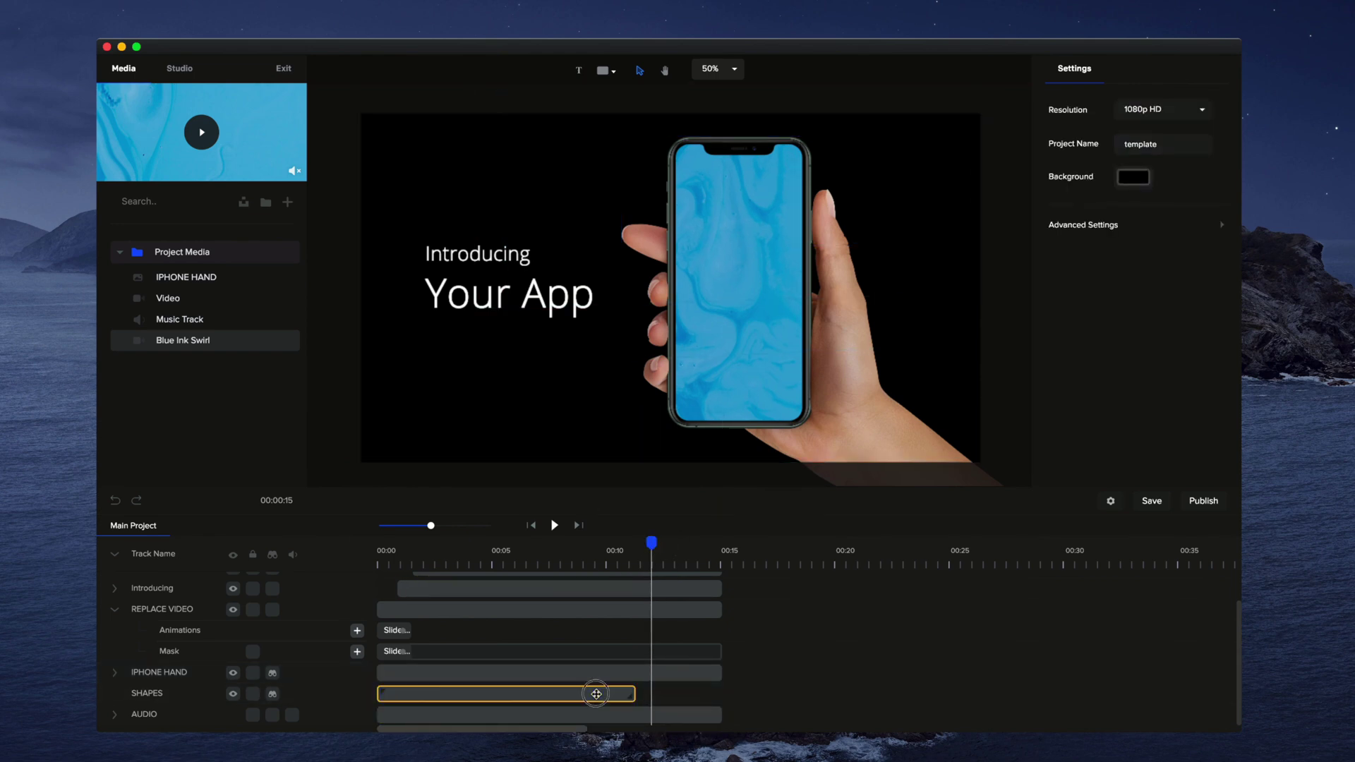
{"action": "double_click", "coordinate": [597, 694]}
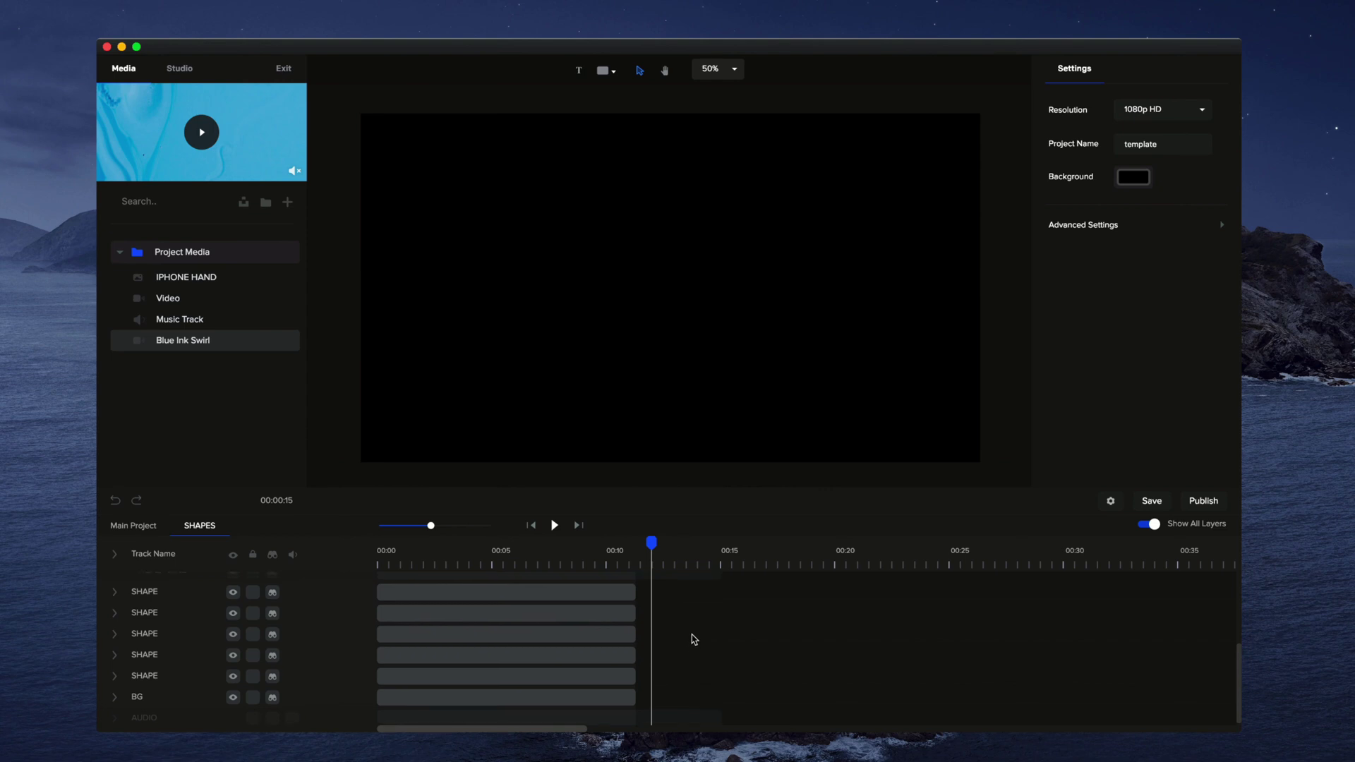
{"action": "left_click", "coordinate": [1152, 526]}
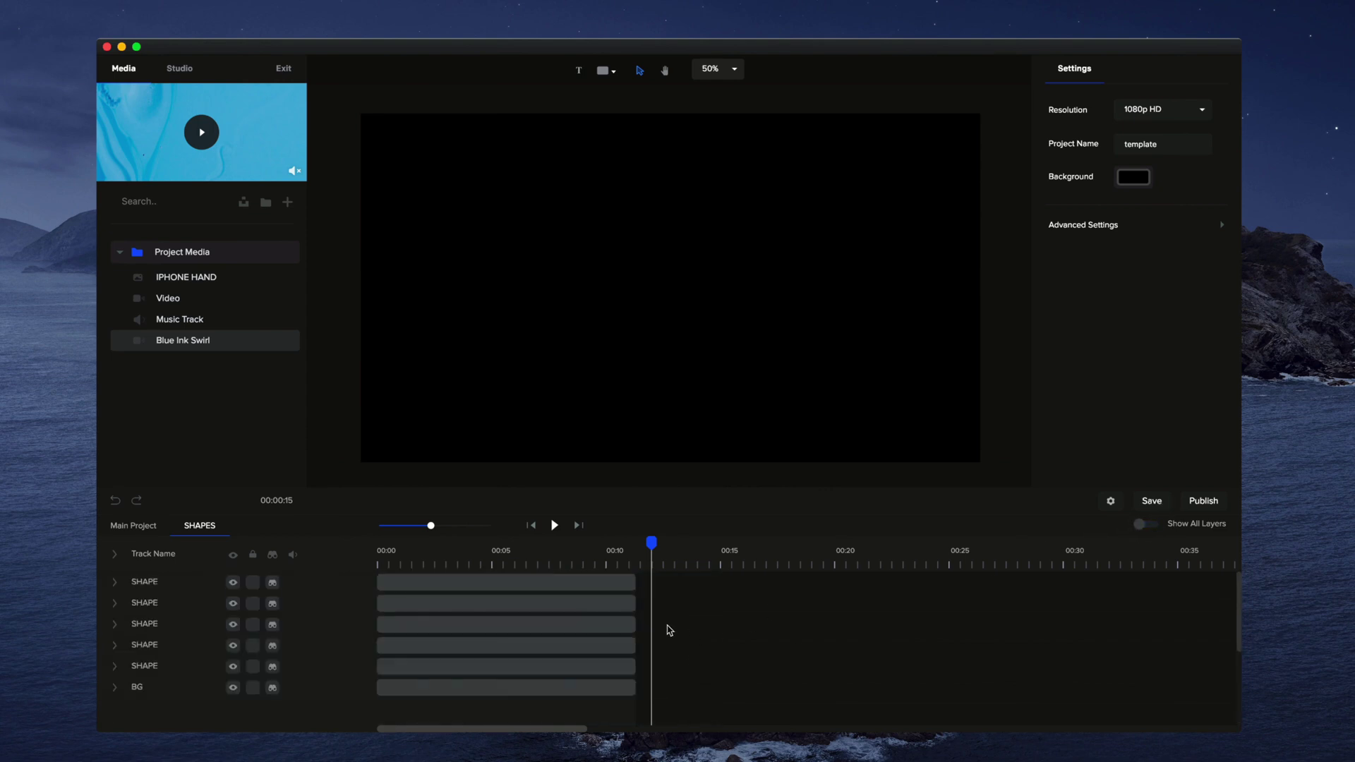
Move the playhead to about 10 seconds and show all project layers alongside the SHAPES group's own layers.
{"action": "left_click", "coordinate": [568, 565]}
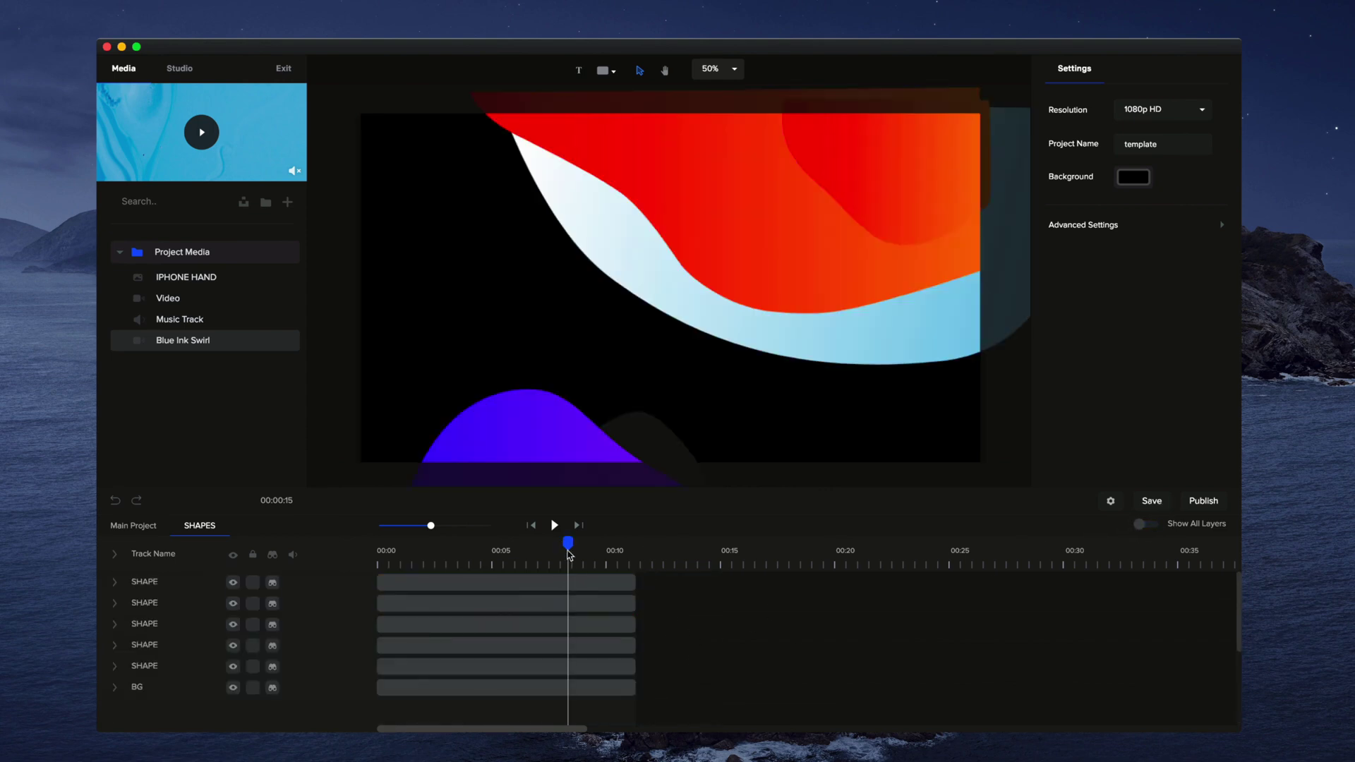
{"action": "left_click", "coordinate": [544, 551]}
{"action": "left_click_drag", "start_coordinate": [544, 552], "coordinate": [617, 576]}
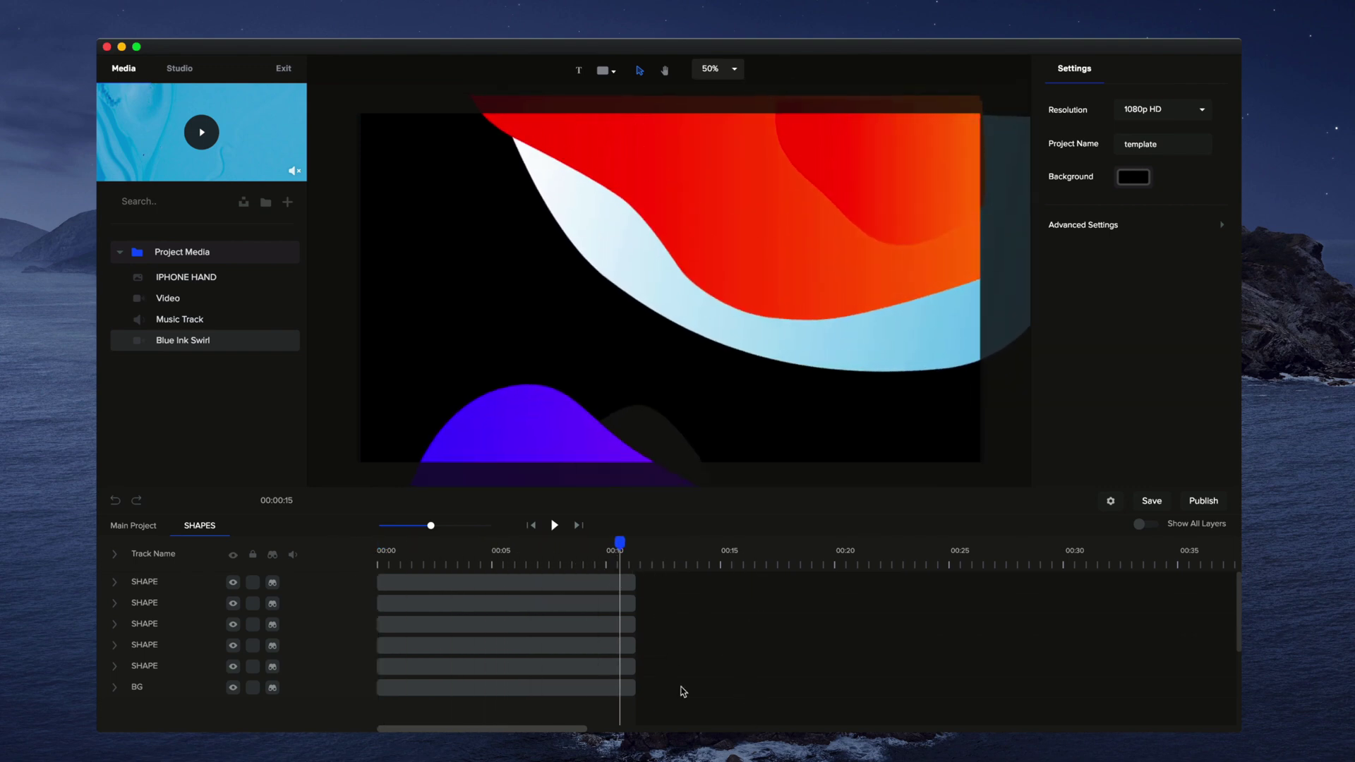
{"action": "left_click", "coordinate": [636, 581]}
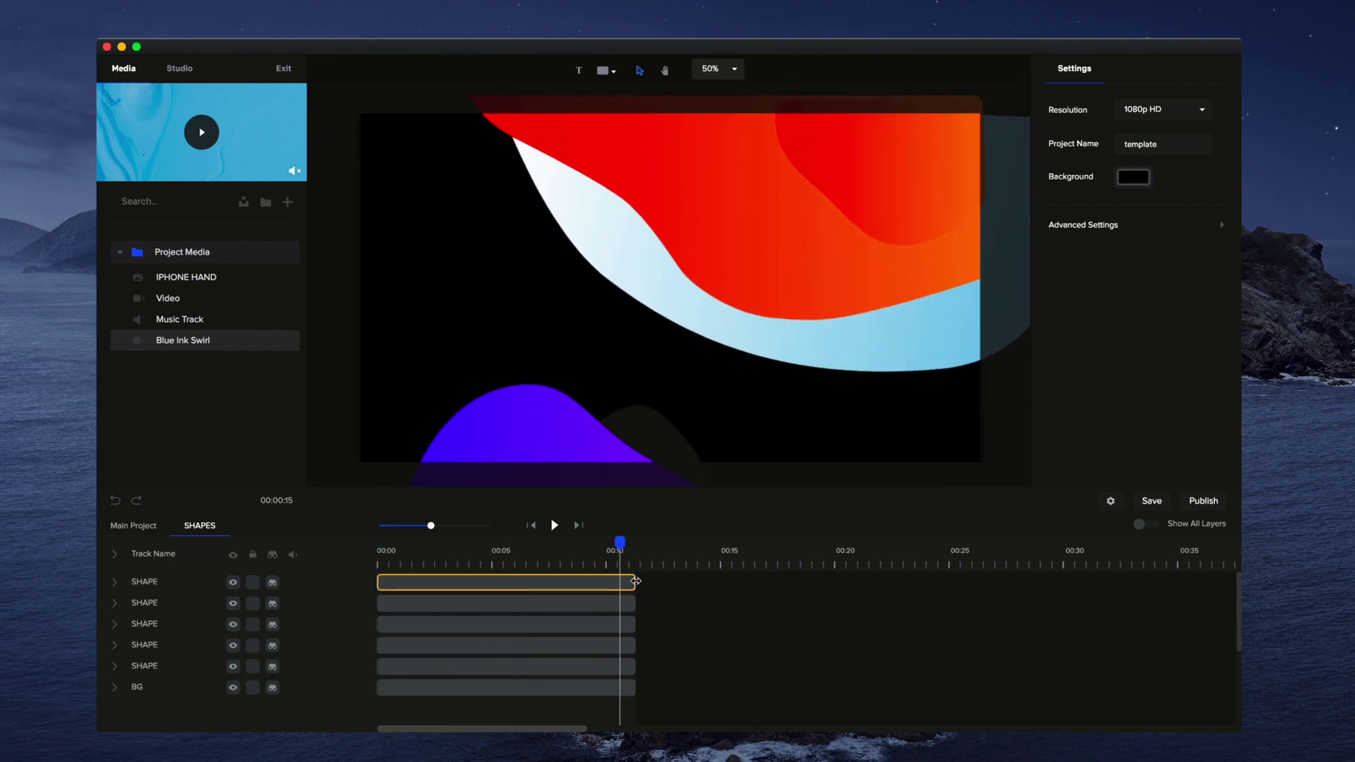
{"action": "left_click", "coordinate": [751, 596]}
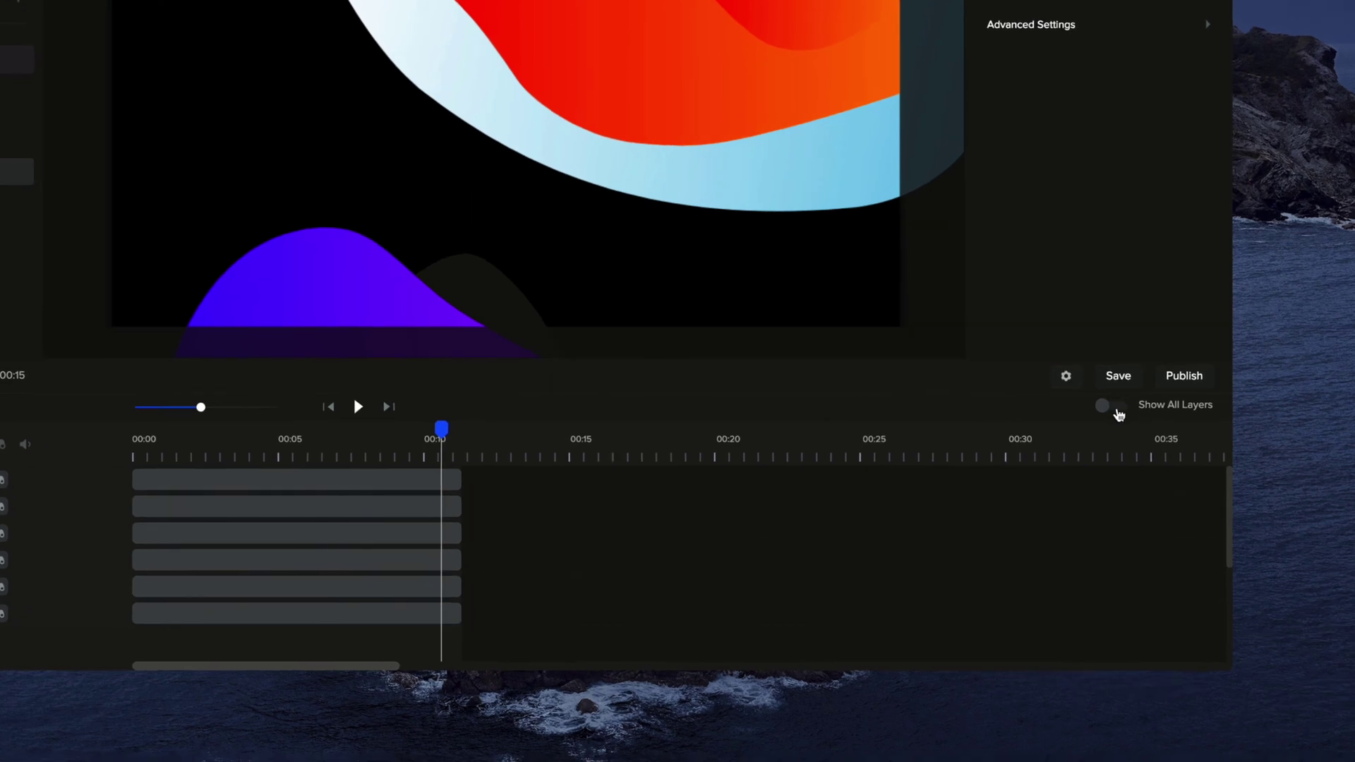
{"action": "left_click", "coordinate": [1112, 409]}
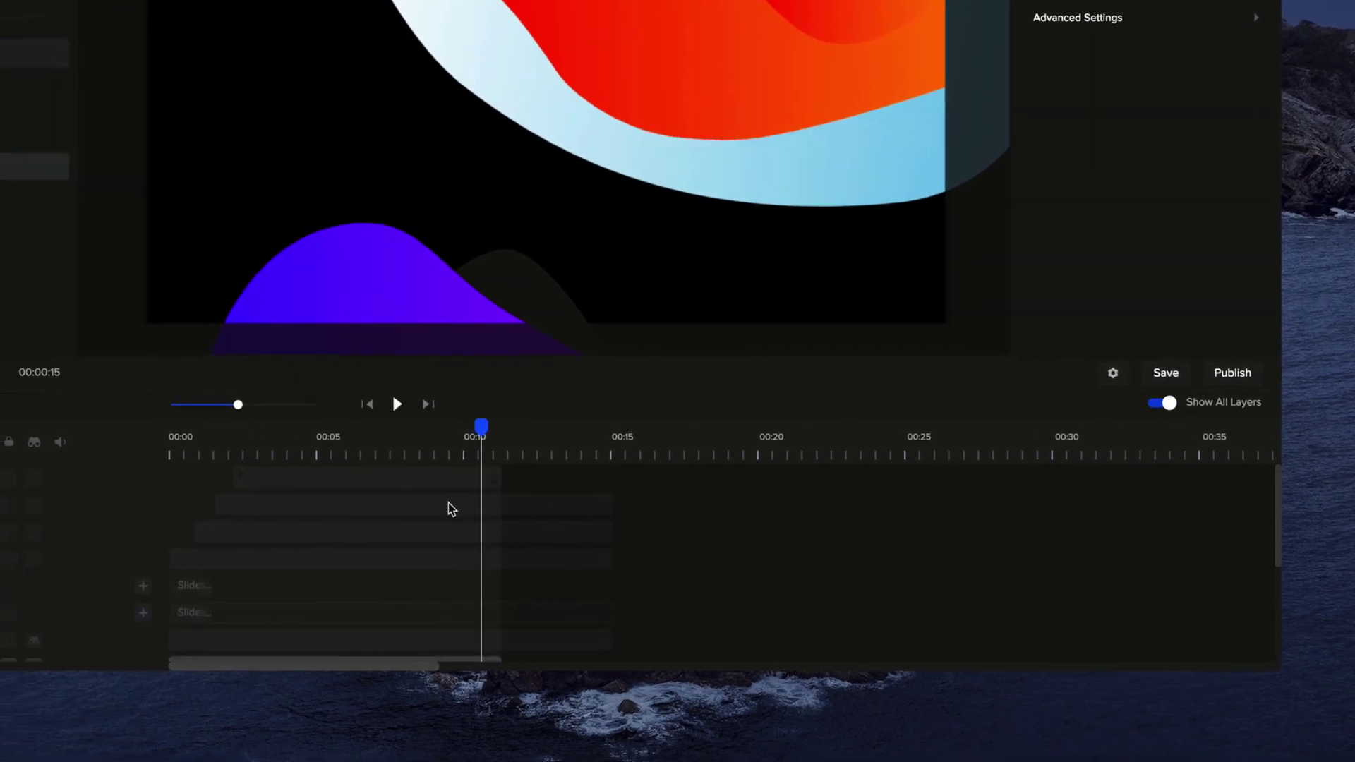
{"action": "left_click", "coordinate": [387, 541]}
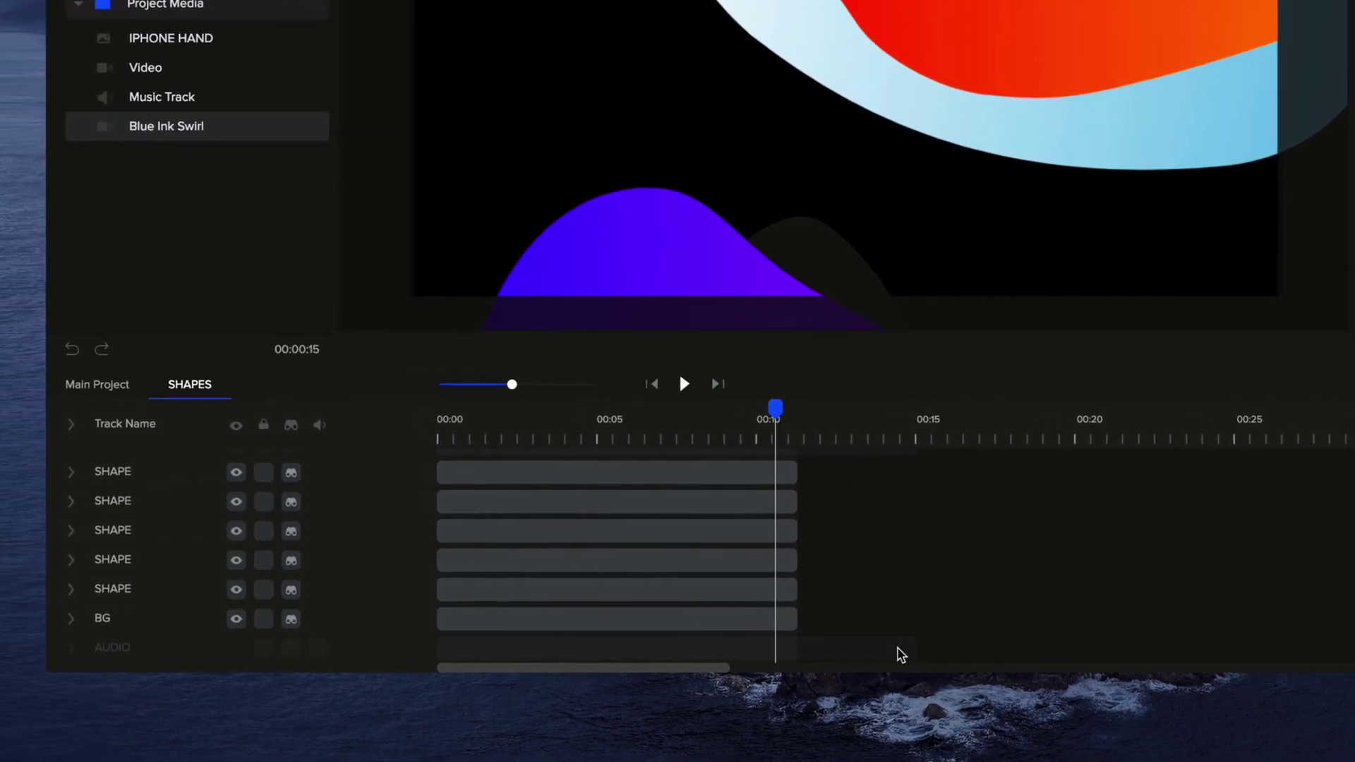
Extend all five SHAPE layers and the BG layer to the 15-second end shared by the main project tracks.
{"action": "scroll", "coordinate": [775, 610], "scroll_direction": "up", "scroll_amount": 5}
{"action": "scroll", "coordinate": [833, 608], "scroll_direction": "down", "scroll_amount": 4}
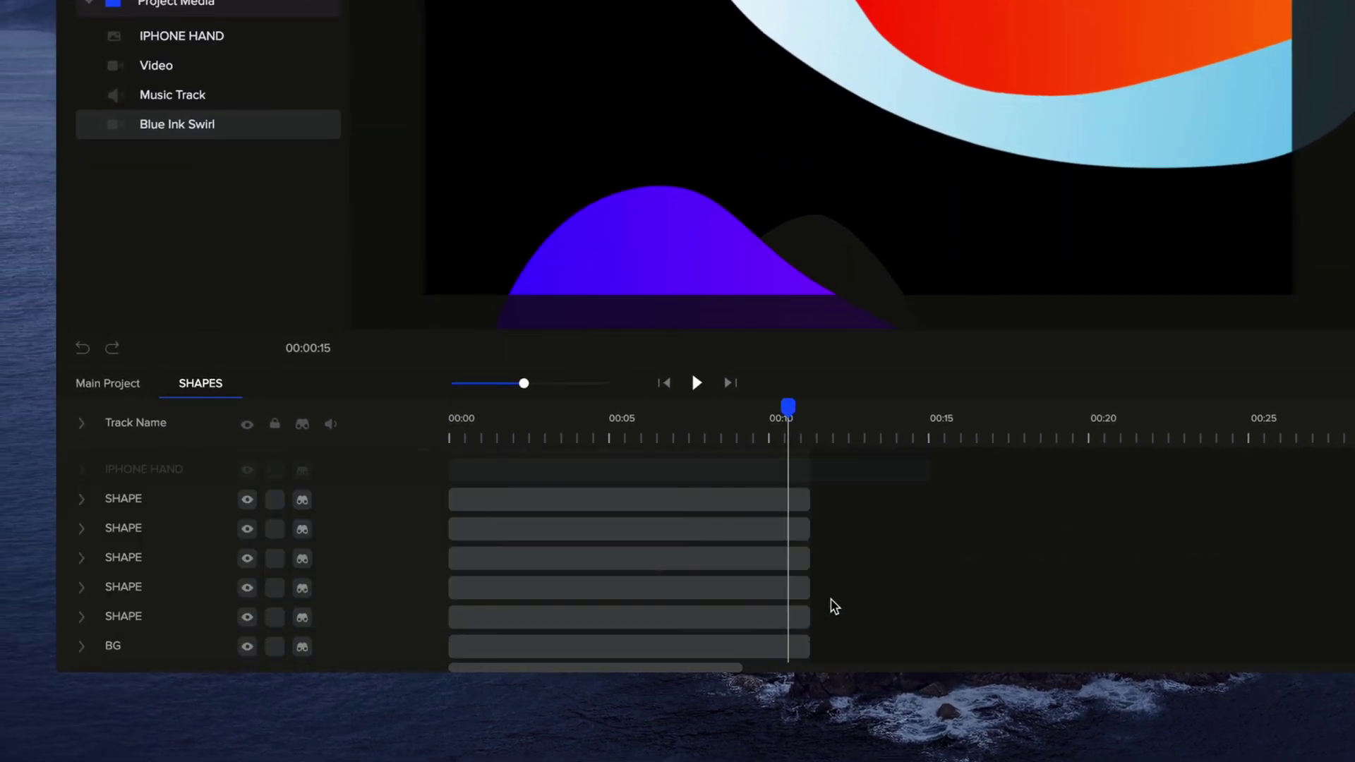
{"action": "left_click_drag", "start_coordinate": [523, 383], "coordinate": [539, 384]}
{"action": "scroll", "coordinate": [901, 608], "scroll_direction": "up", "scroll_amount": 3}
{"action": "left_click_drag", "start_coordinate": [826, 584], "coordinate": [1045, 583]}
{"action": "left_click", "coordinate": [795, 585]}
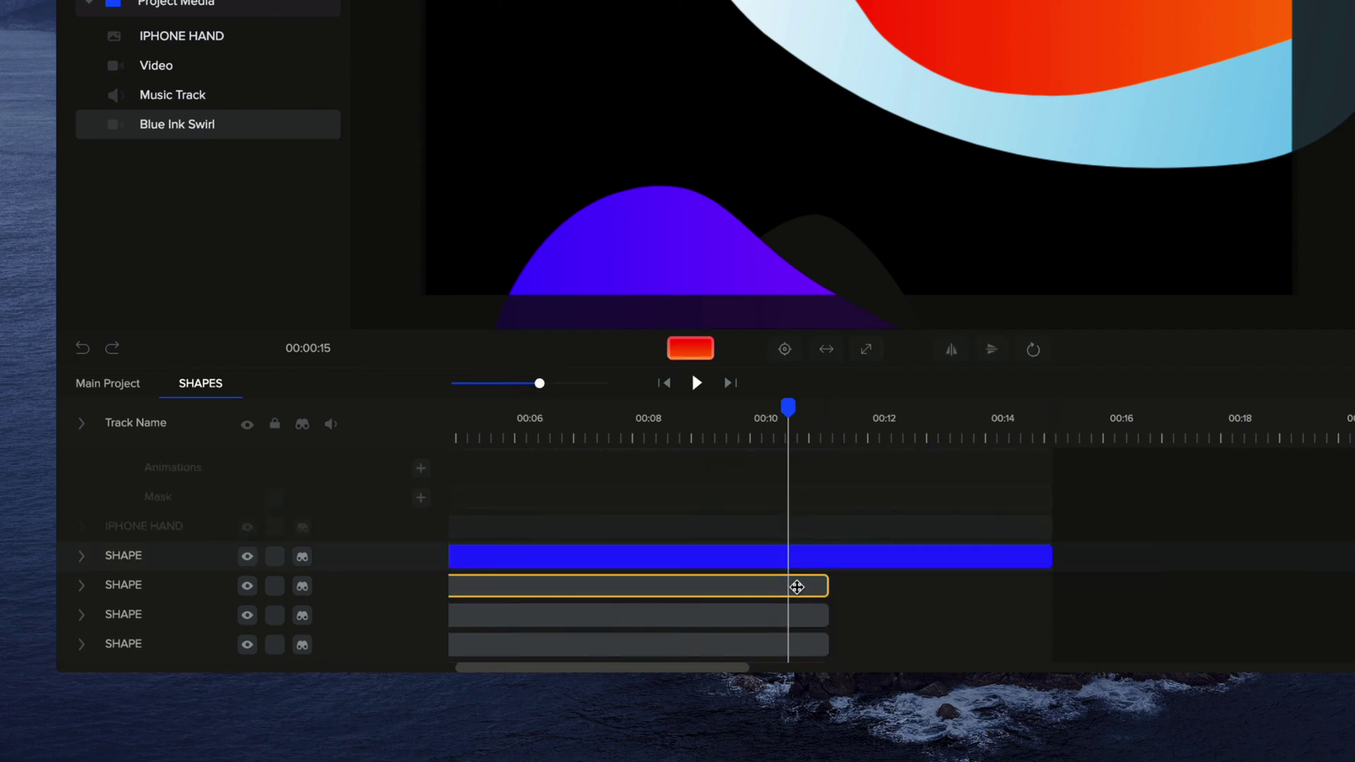
{"action": "left_click_drag", "start_coordinate": [819, 585], "coordinate": [1050, 578]}
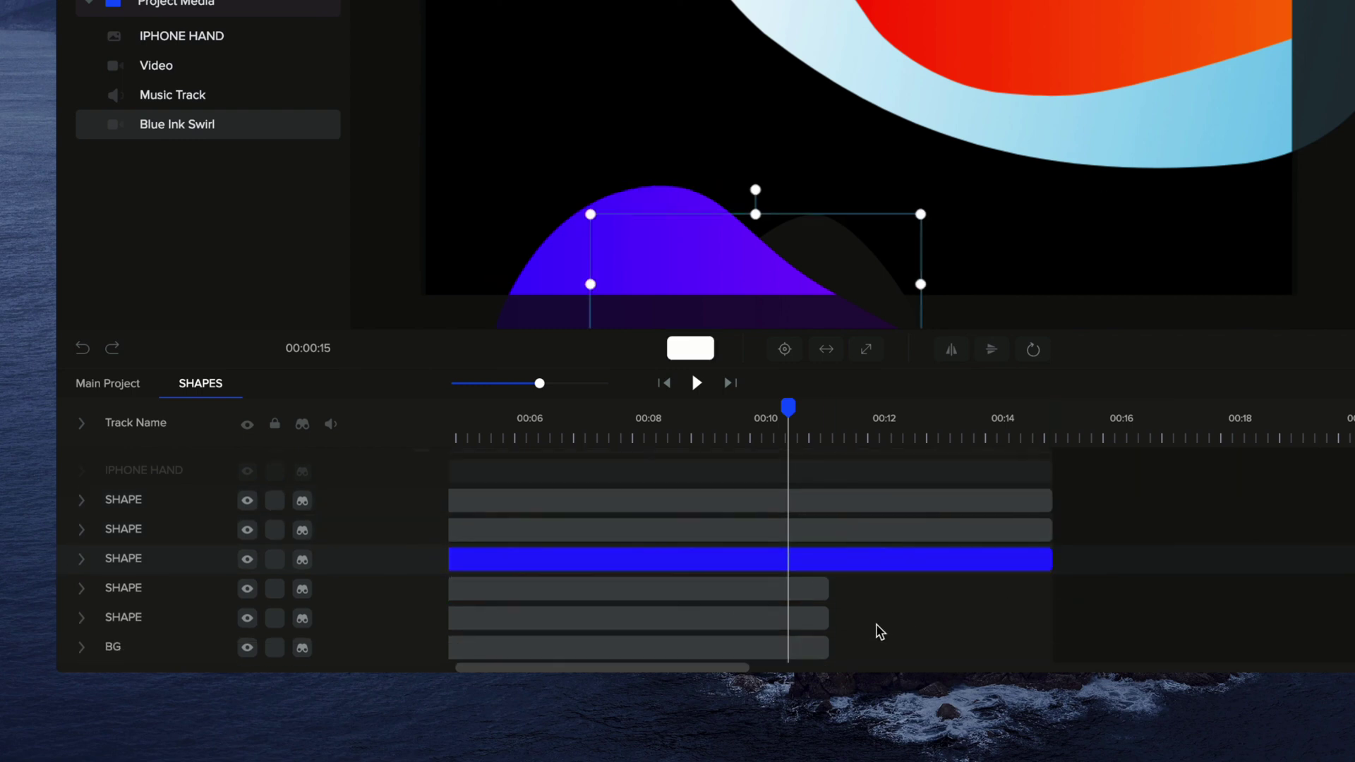
{"action": "left_click_drag", "start_coordinate": [826, 586], "coordinate": [1048, 583]}
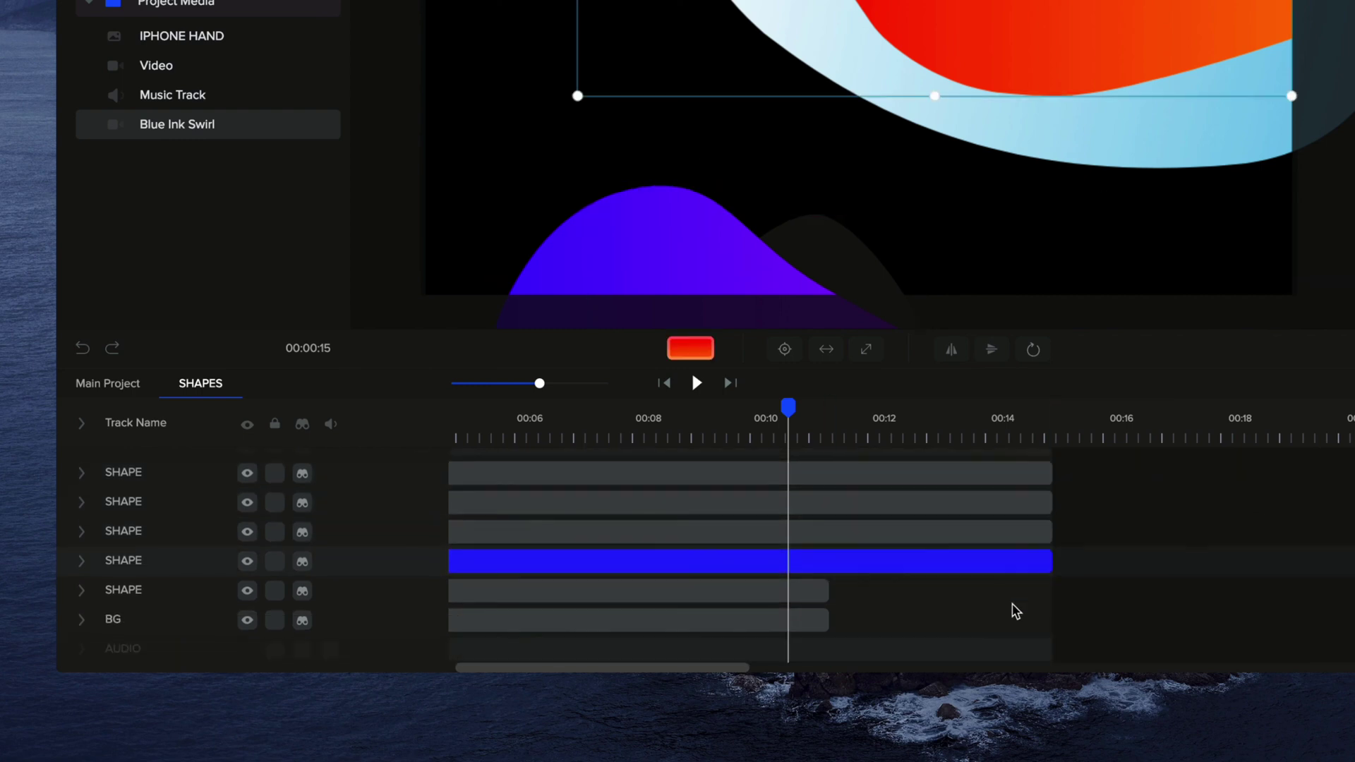
{"action": "left_click_drag", "start_coordinate": [829, 592], "coordinate": [1050, 590]}
{"action": "left_click_drag", "start_coordinate": [819, 620], "coordinate": [1047, 614]}
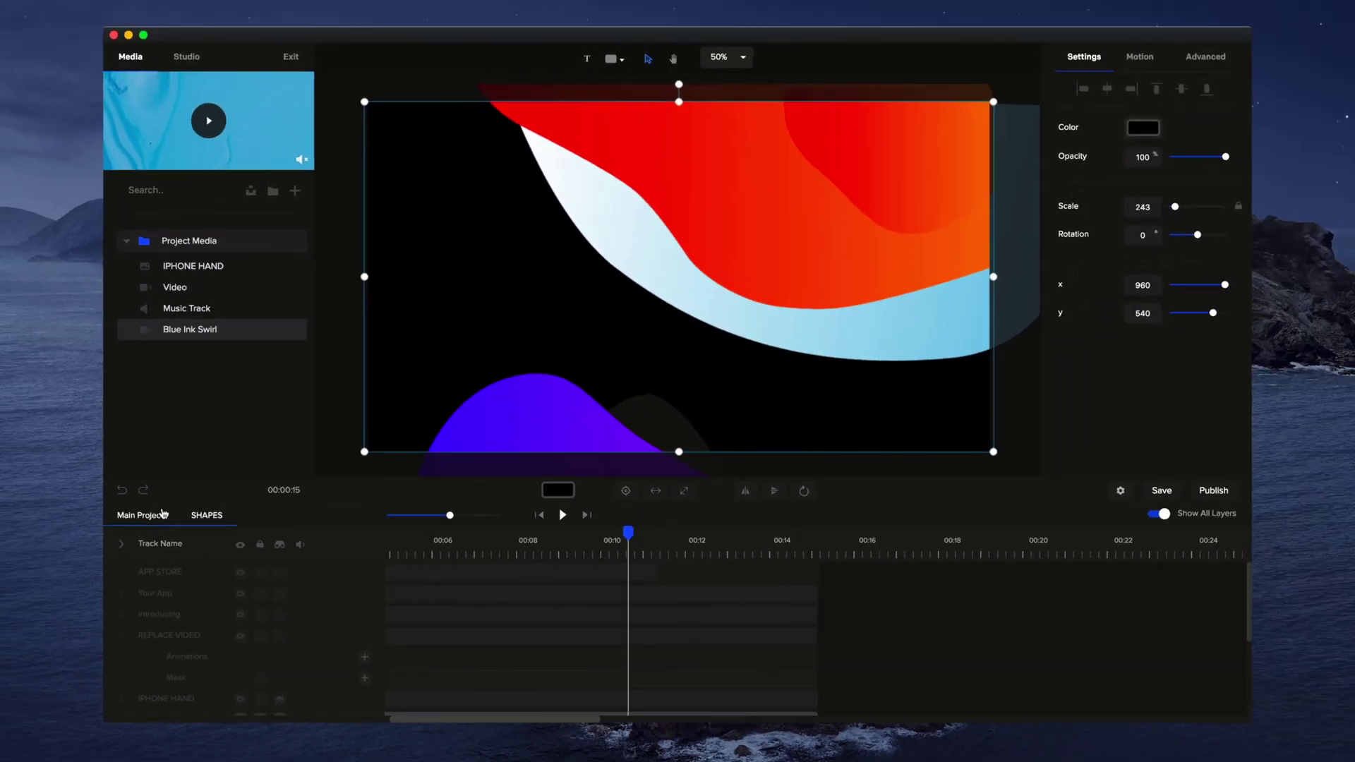
Return to the main project, check a frame between 12 and 14 seconds, and open the APP STORE group for editing.
{"action": "left_click", "coordinate": [118, 402]}
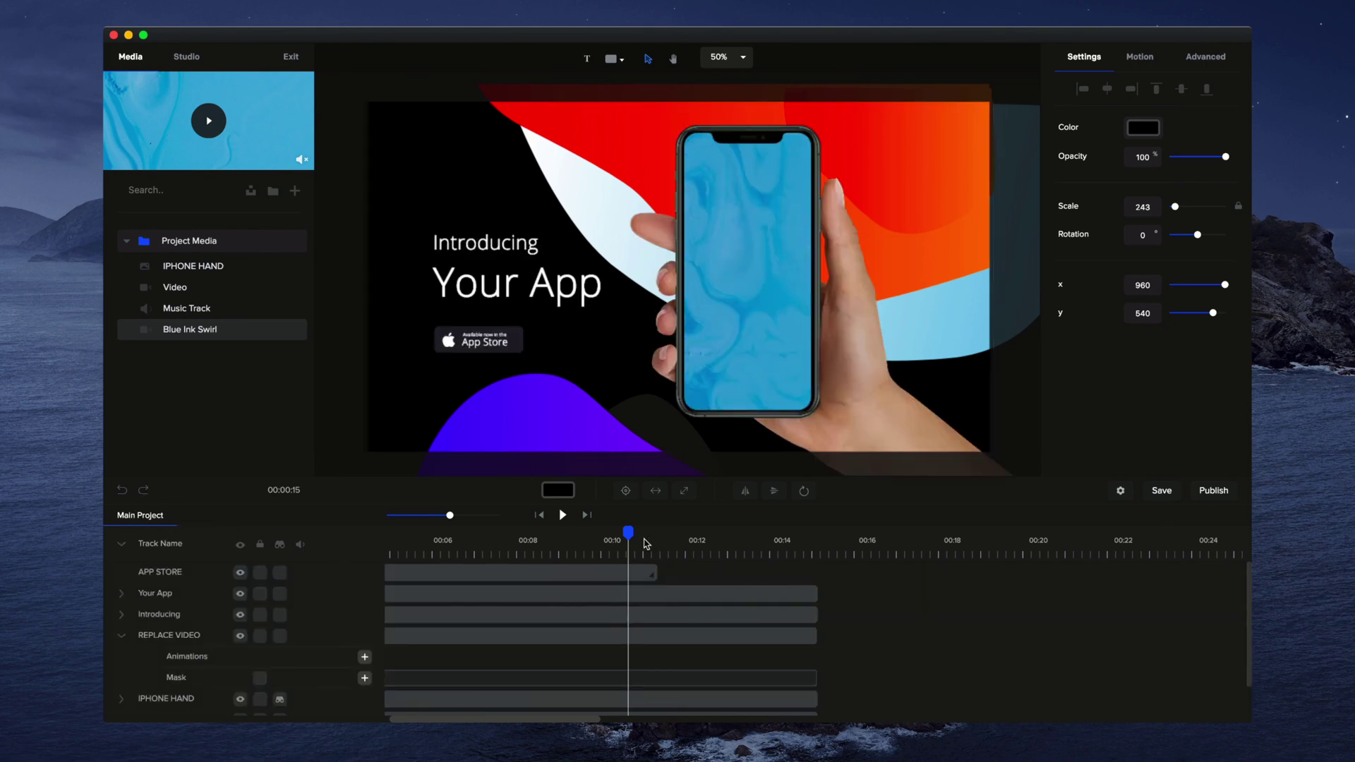
{"action": "left_click", "coordinate": [763, 543]}
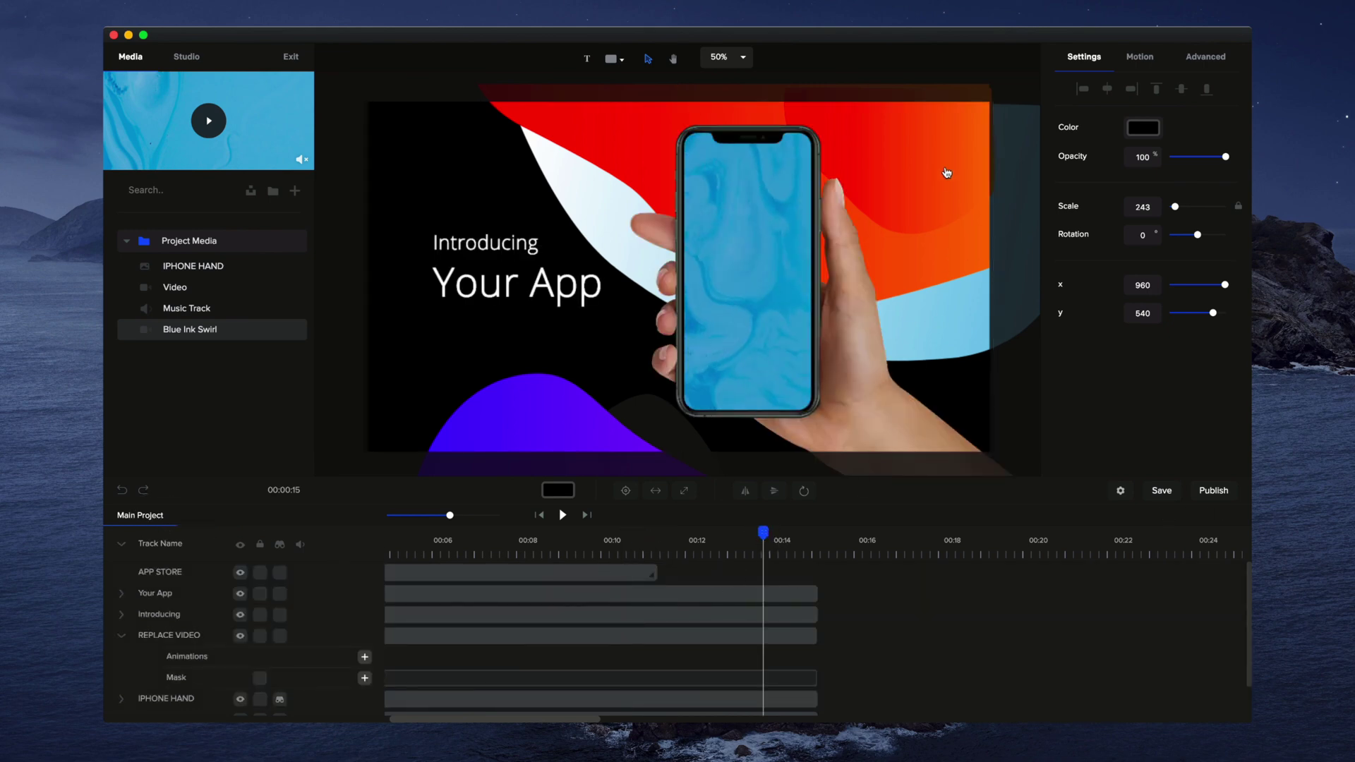
{"action": "double_click", "coordinate": [559, 571]}
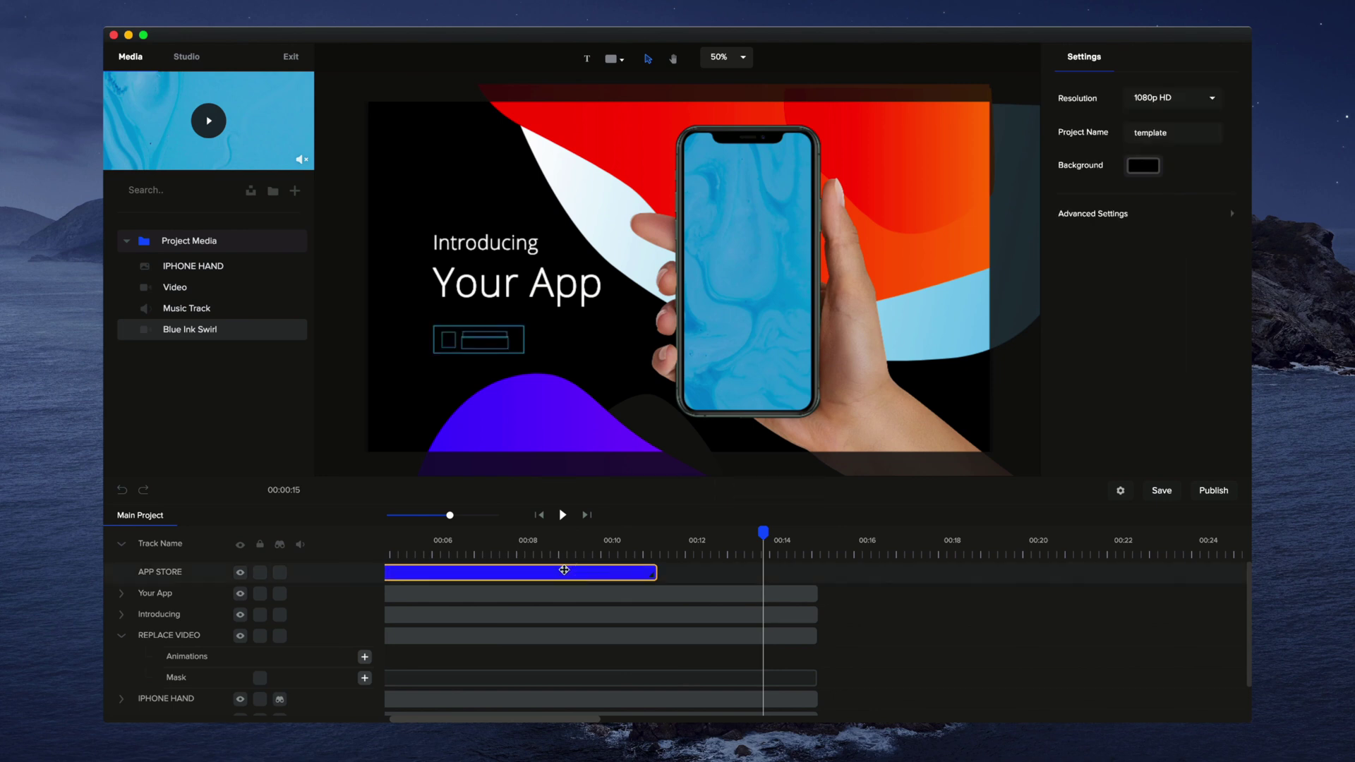
Extend the APPLE LOGO, App Store, Available now in the, and SHAPE layers to 15 seconds and return to the main project.
{"action": "left_click_drag", "start_coordinate": [656, 636], "coordinate": [817, 637]}
{"action": "left_click_drag", "start_coordinate": [660, 617], "coordinate": [818, 594]}
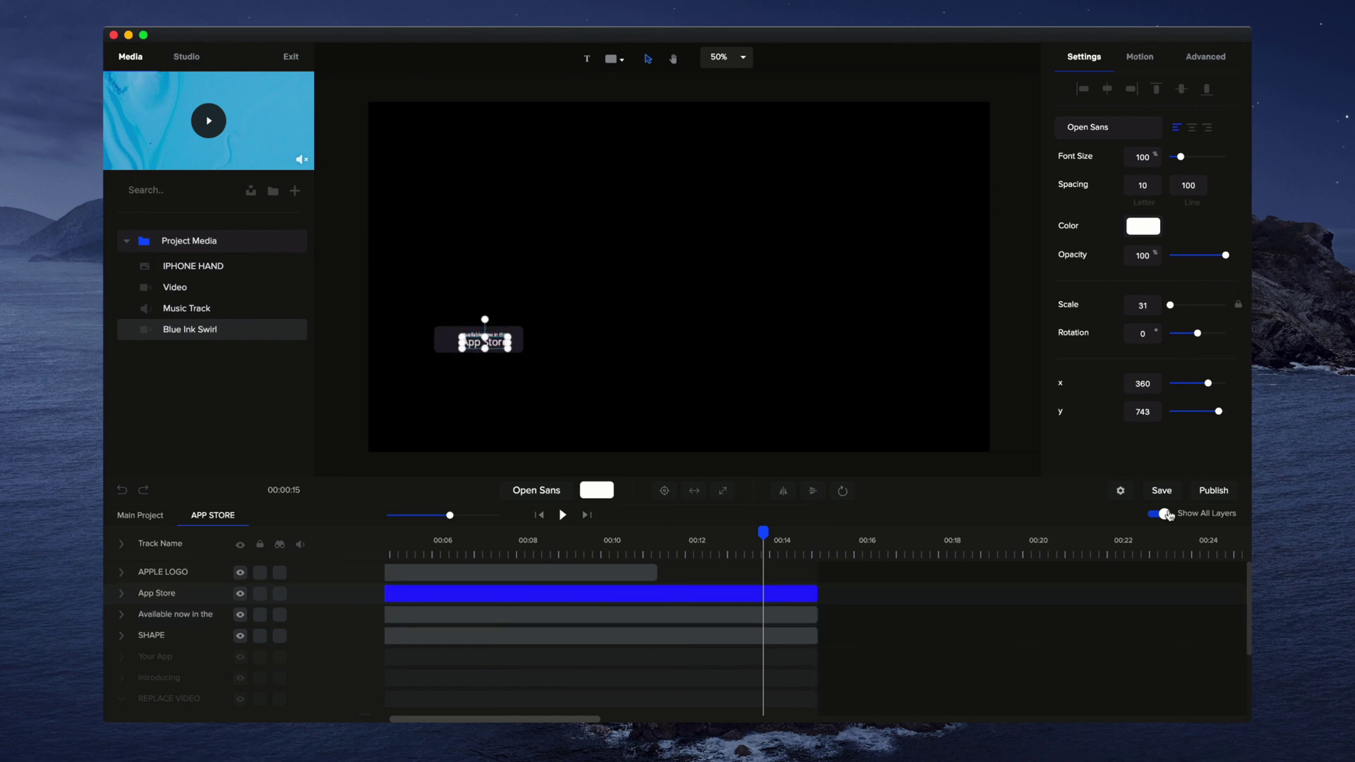
{"action": "left_click_drag", "start_coordinate": [657, 572], "coordinate": [818, 573]}
{"action": "left_click", "coordinate": [1166, 516]}
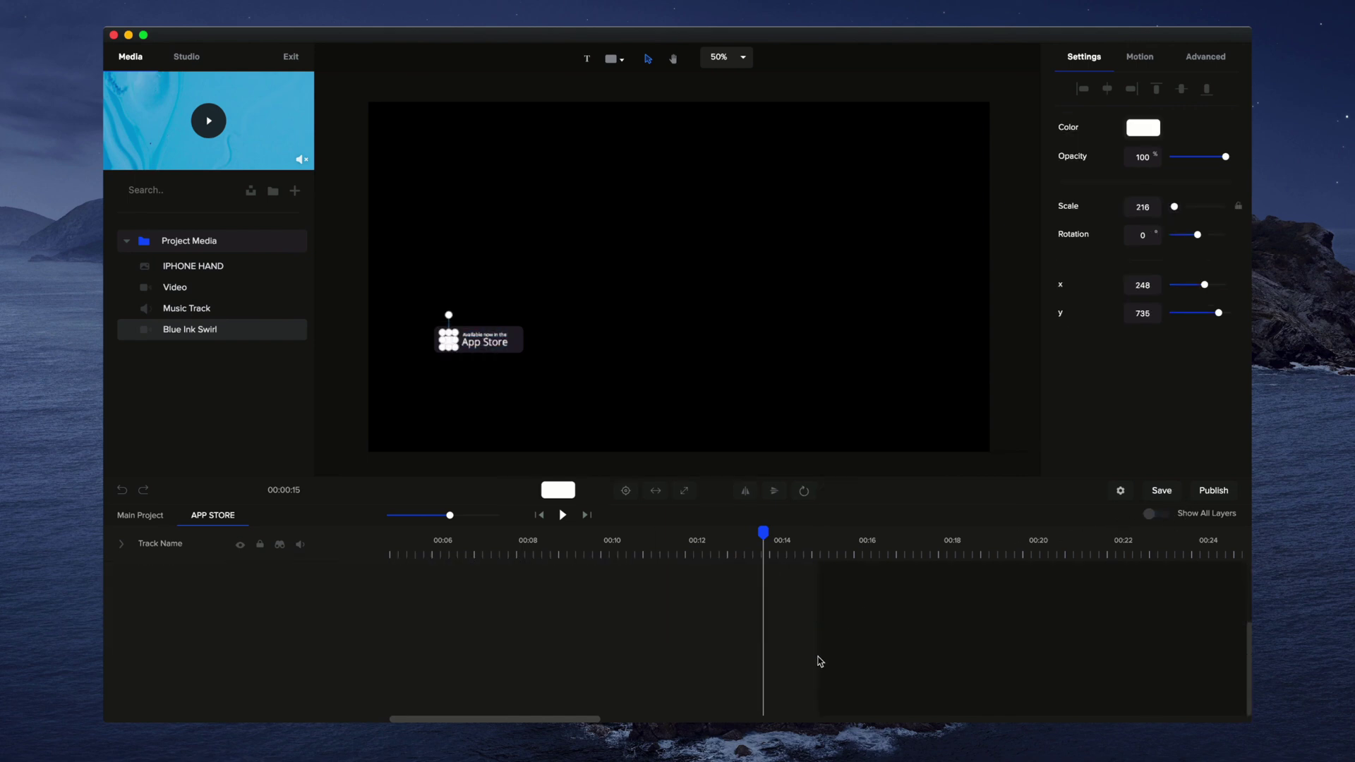
{"action": "left_click", "coordinate": [158, 514]}
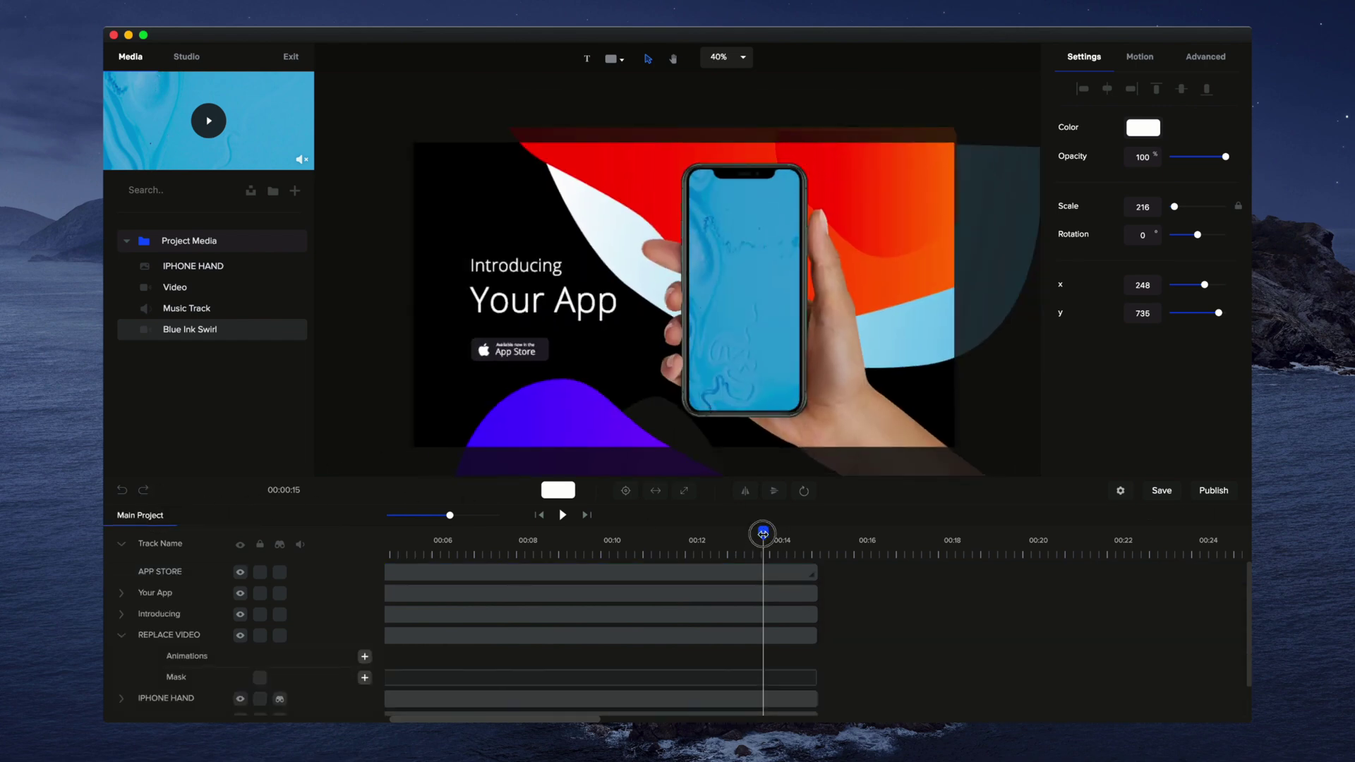
Rewind the playhead to the start and collapse the expanded rows so every main project track fits in the timeline.
{"action": "left_click_drag", "start_coordinate": [763, 534], "coordinate": [229, 544]}
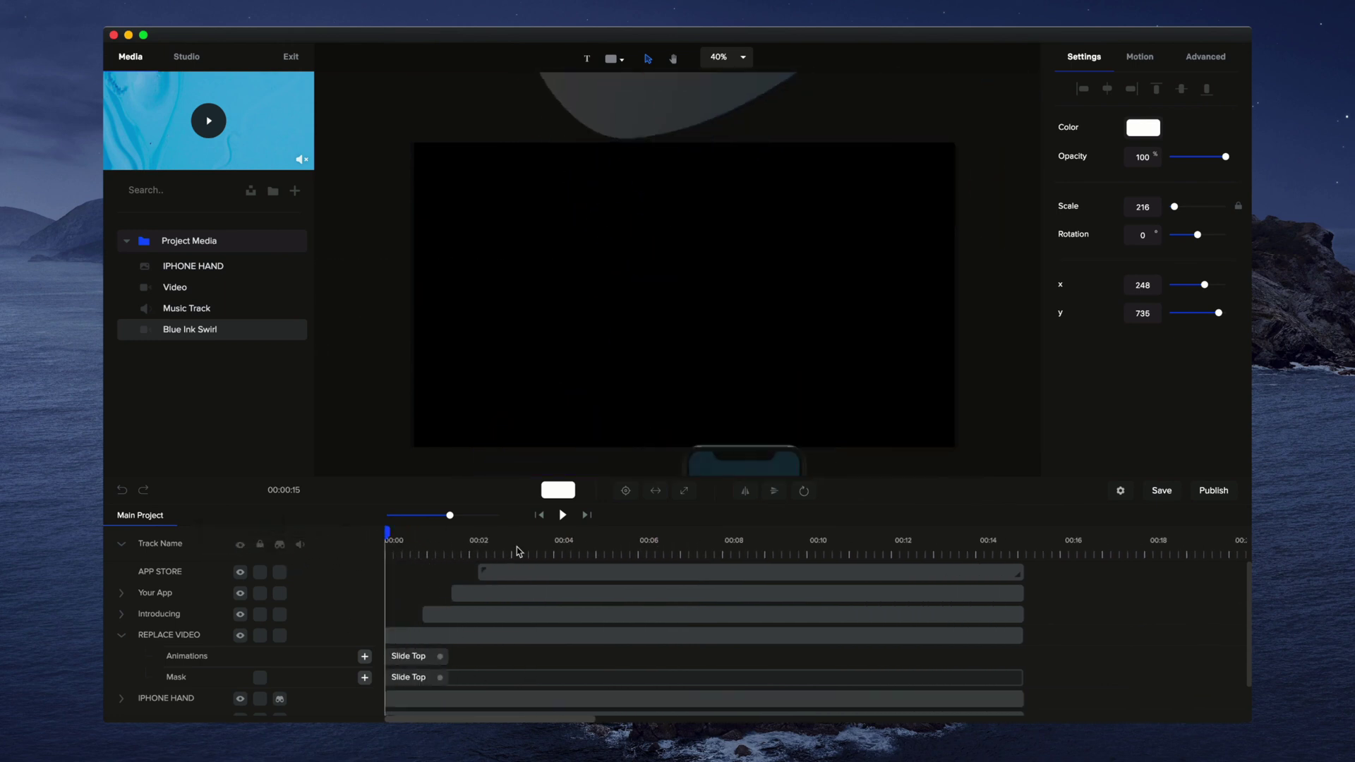
{"action": "left_click_drag", "start_coordinate": [449, 517], "coordinate": [433, 515]}
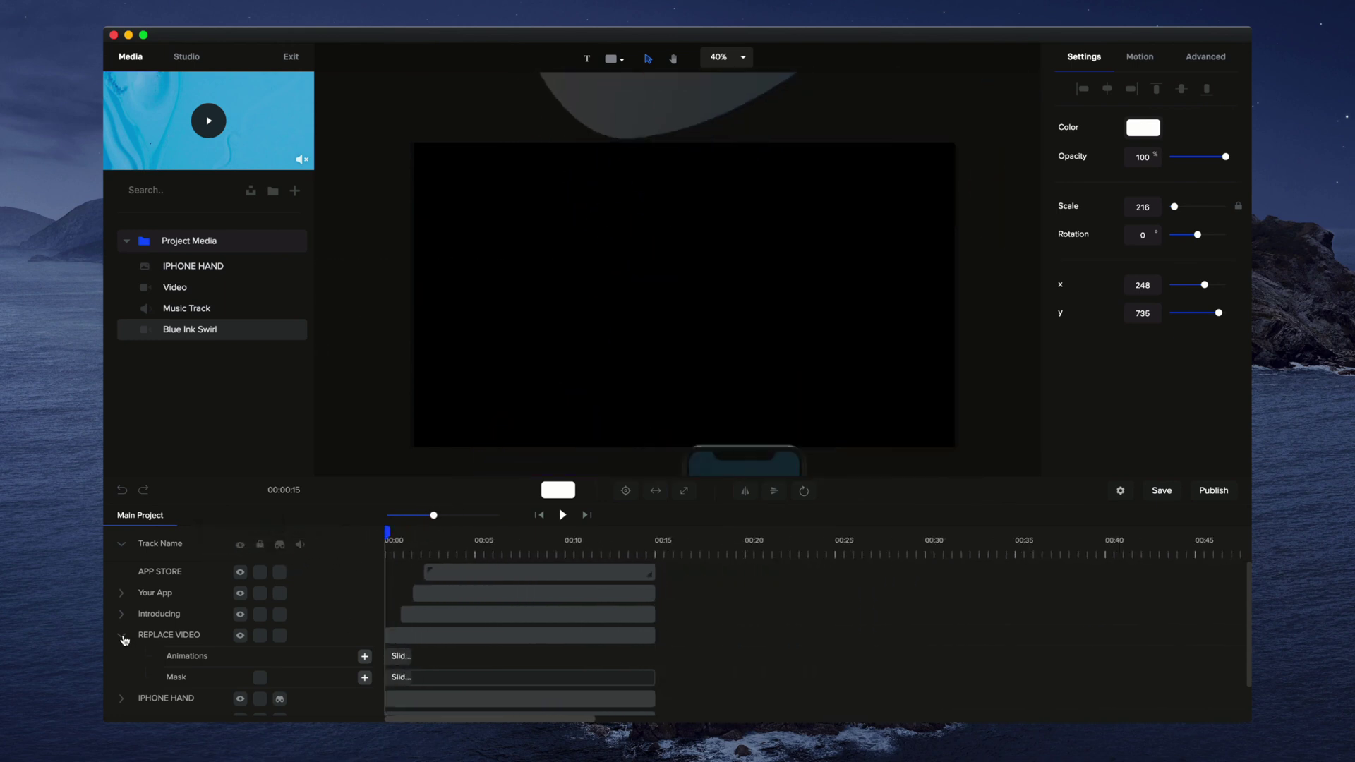
{"action": "left_click", "coordinate": [124, 545]}
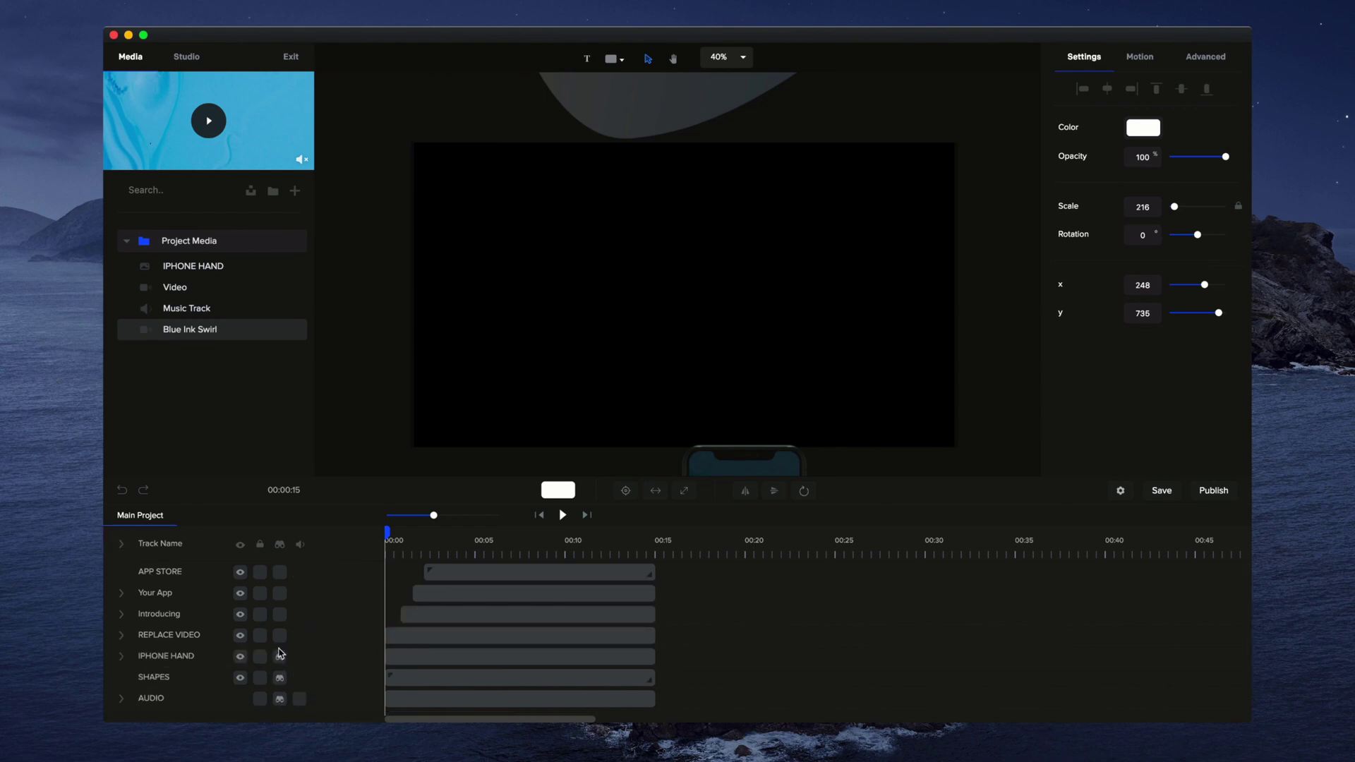
Hide the tracks marked for hiding, preview the project to about 11 seconds, and show the hidden tracks again.
{"action": "left_click", "coordinate": [279, 544]}
{"action": "left_click", "coordinate": [564, 516]}
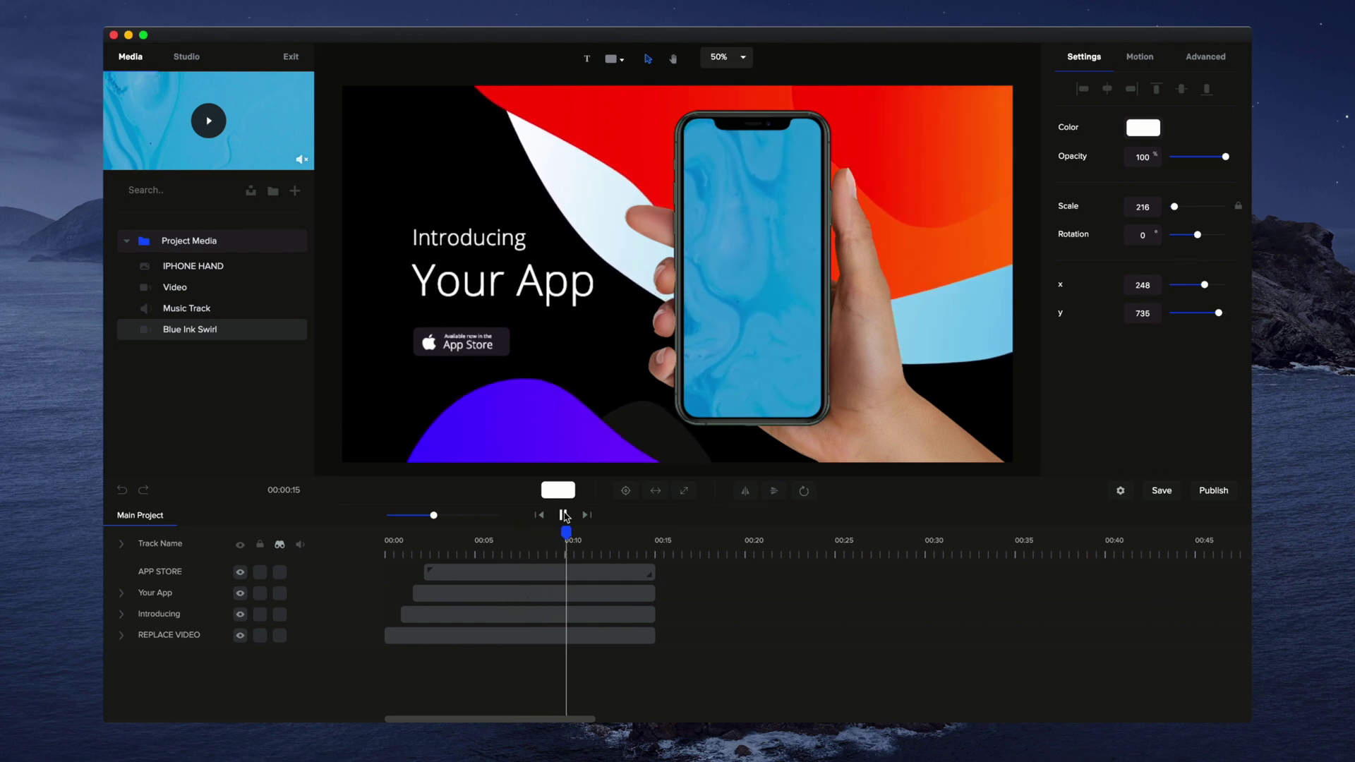
{"action": "left_click", "coordinate": [564, 515]}
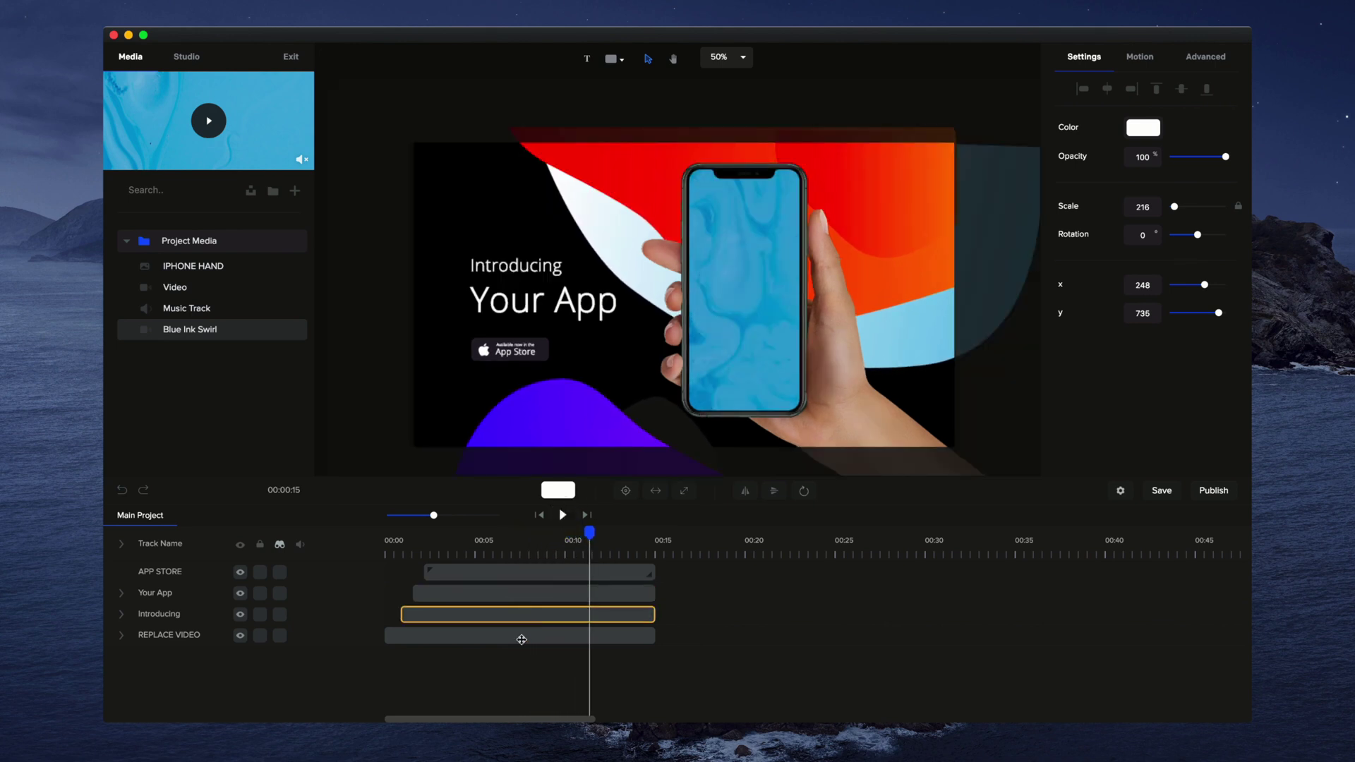
{"action": "left_click", "coordinate": [280, 548]}
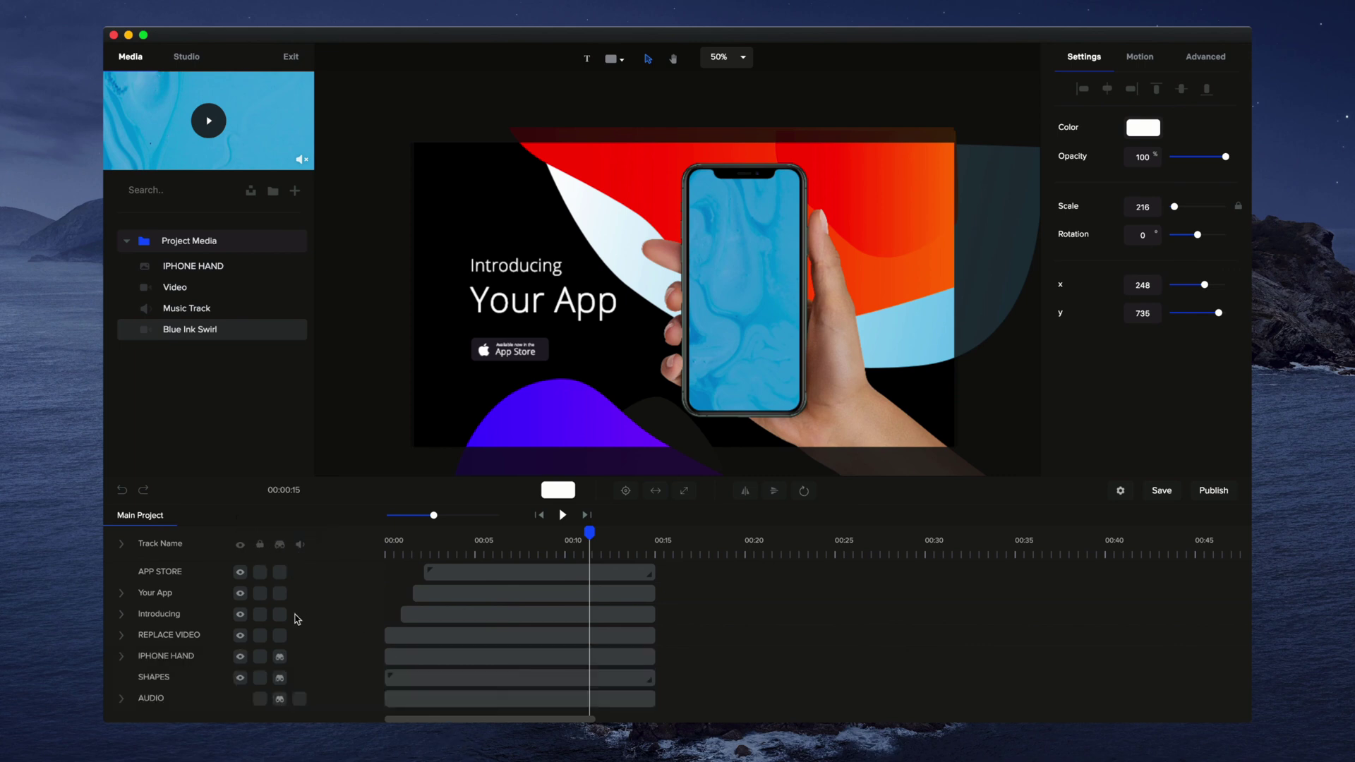
Lock the SHAPES and IPHONE HAND tracks to prevent accidental selection on the canvas.
{"action": "left_click", "coordinate": [592, 400]}
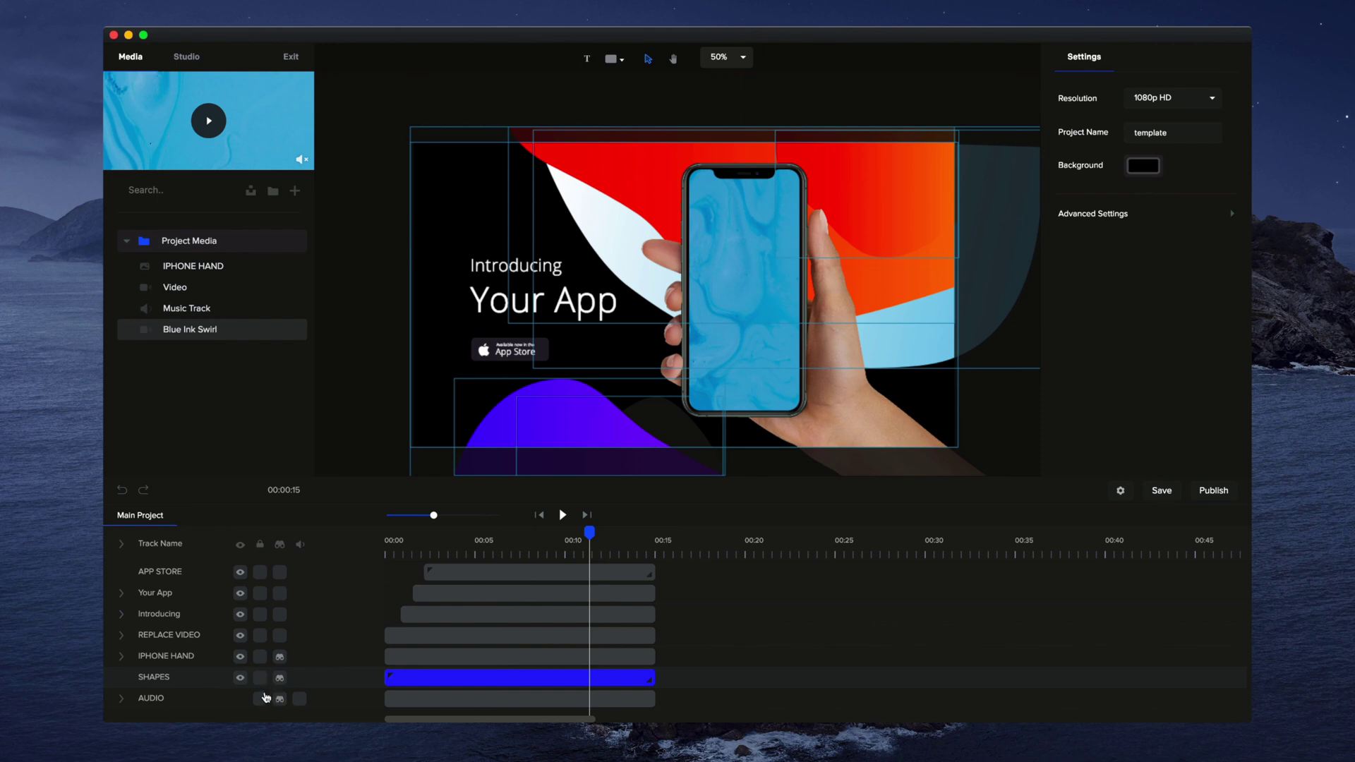
{"action": "left_click", "coordinate": [260, 678]}
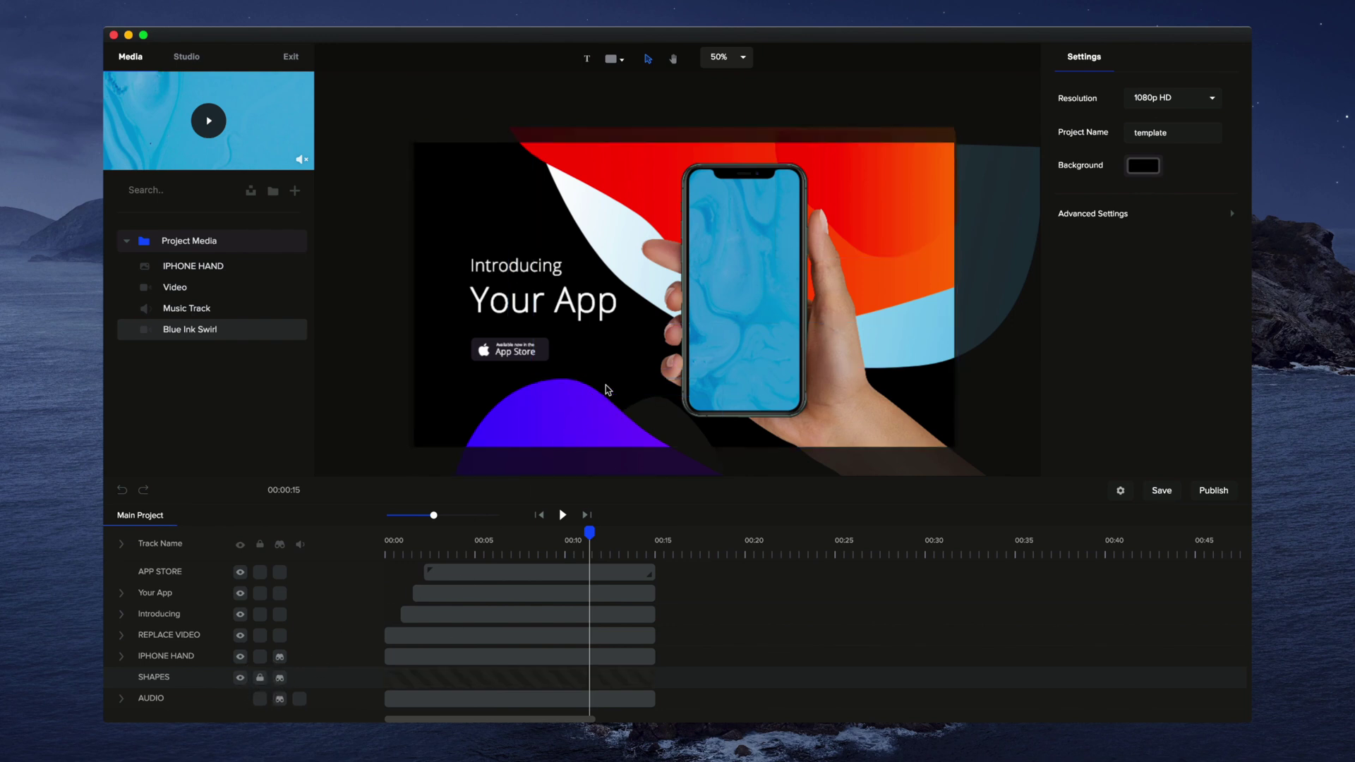
{"action": "left_click", "coordinate": [259, 661]}
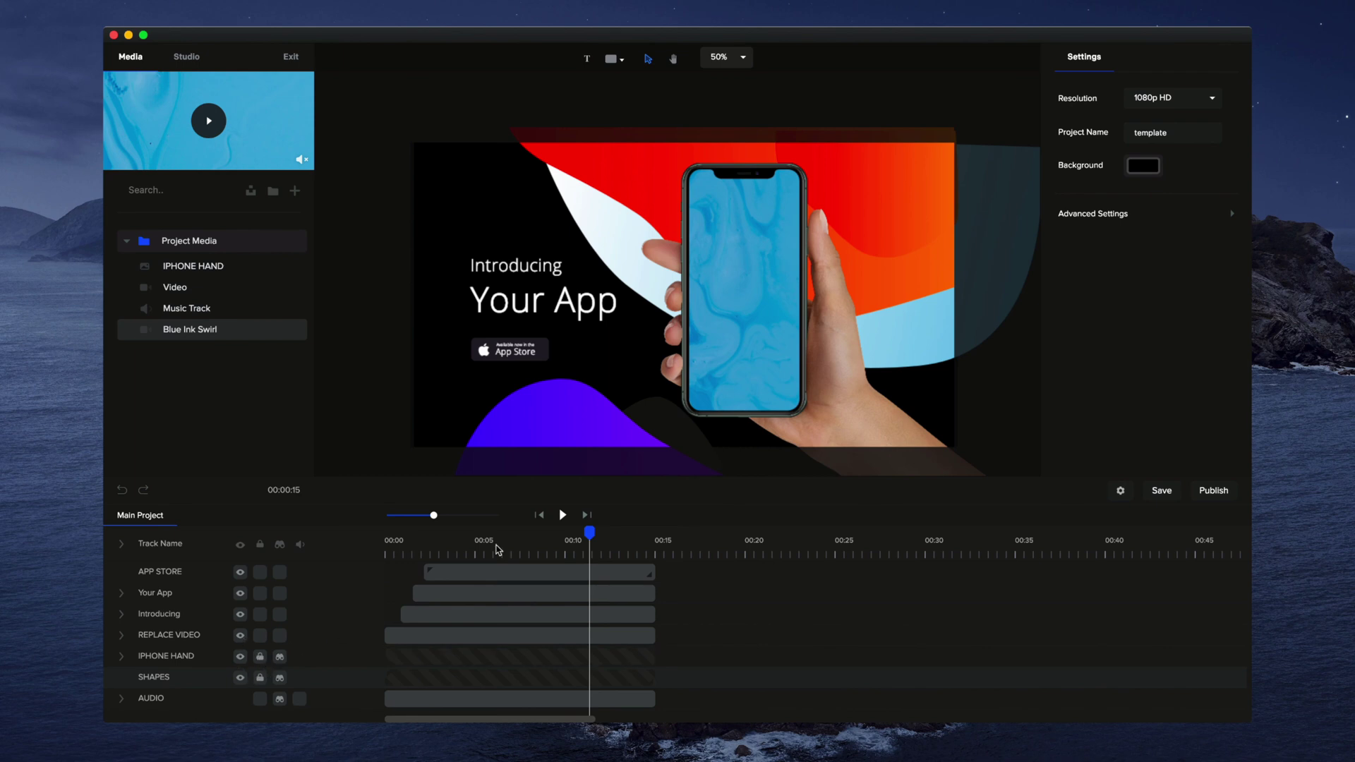
Lock the mask of the REPLACE VIDEO track and clear the canvas selection.
{"action": "left_click", "coordinate": [752, 344]}
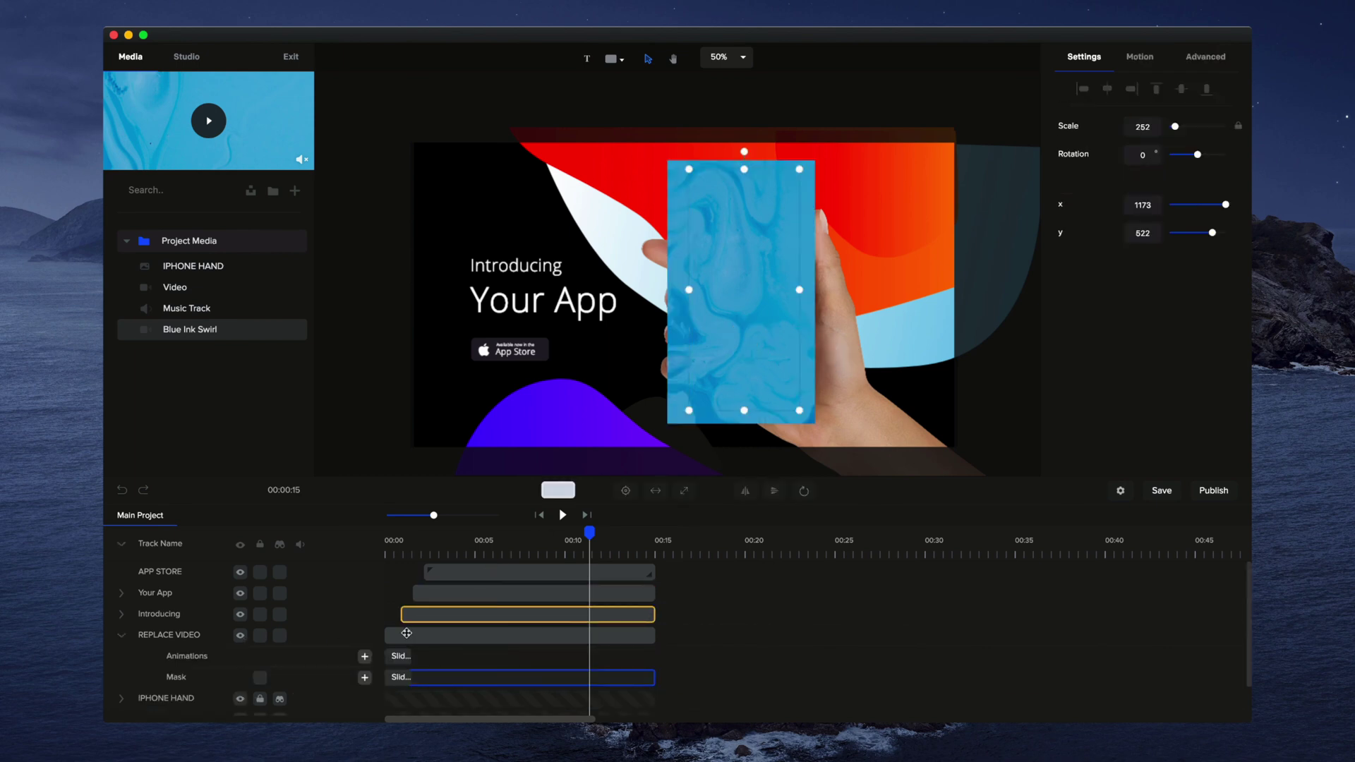
{"action": "left_click", "coordinate": [260, 678]}
{"action": "left_click", "coordinate": [629, 347]}
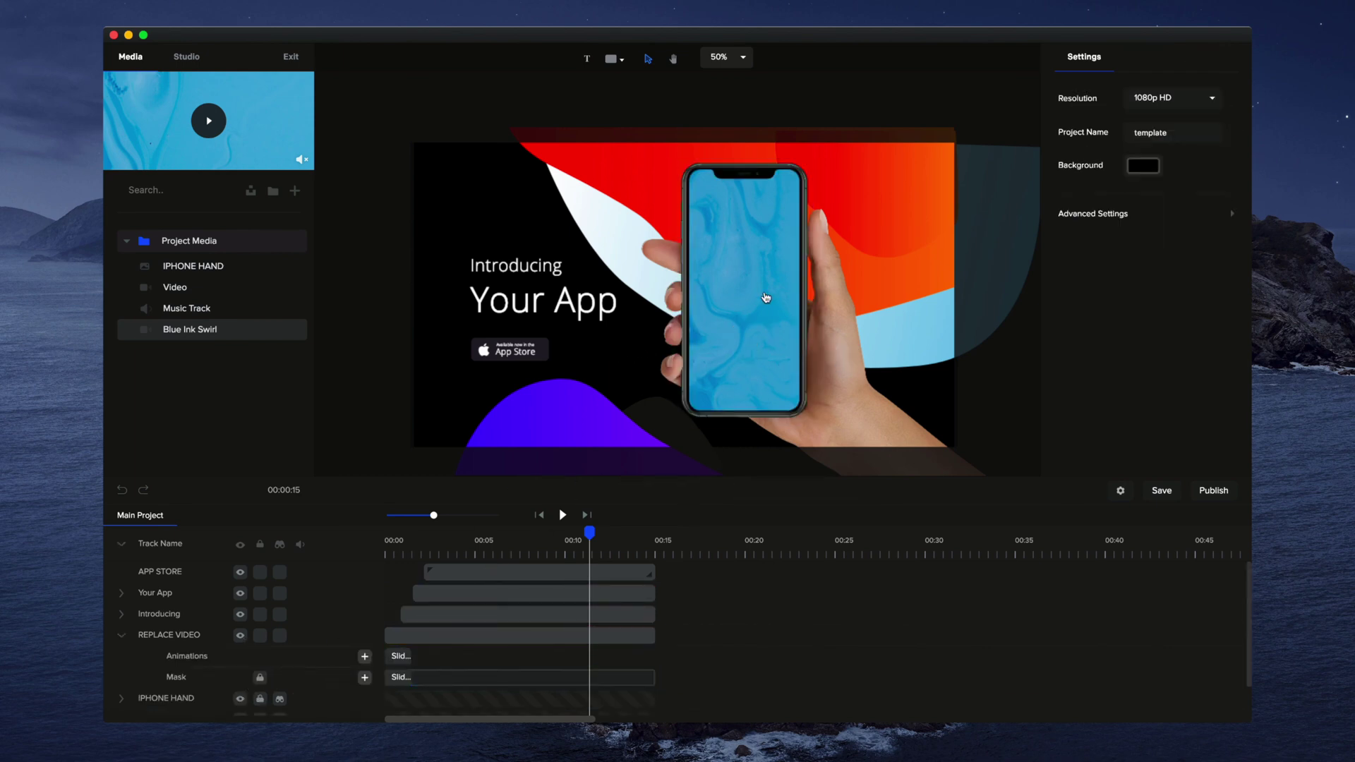
Select the phone video on the canvas and collapse all expanded track rows.
{"action": "left_click", "coordinate": [766, 295]}
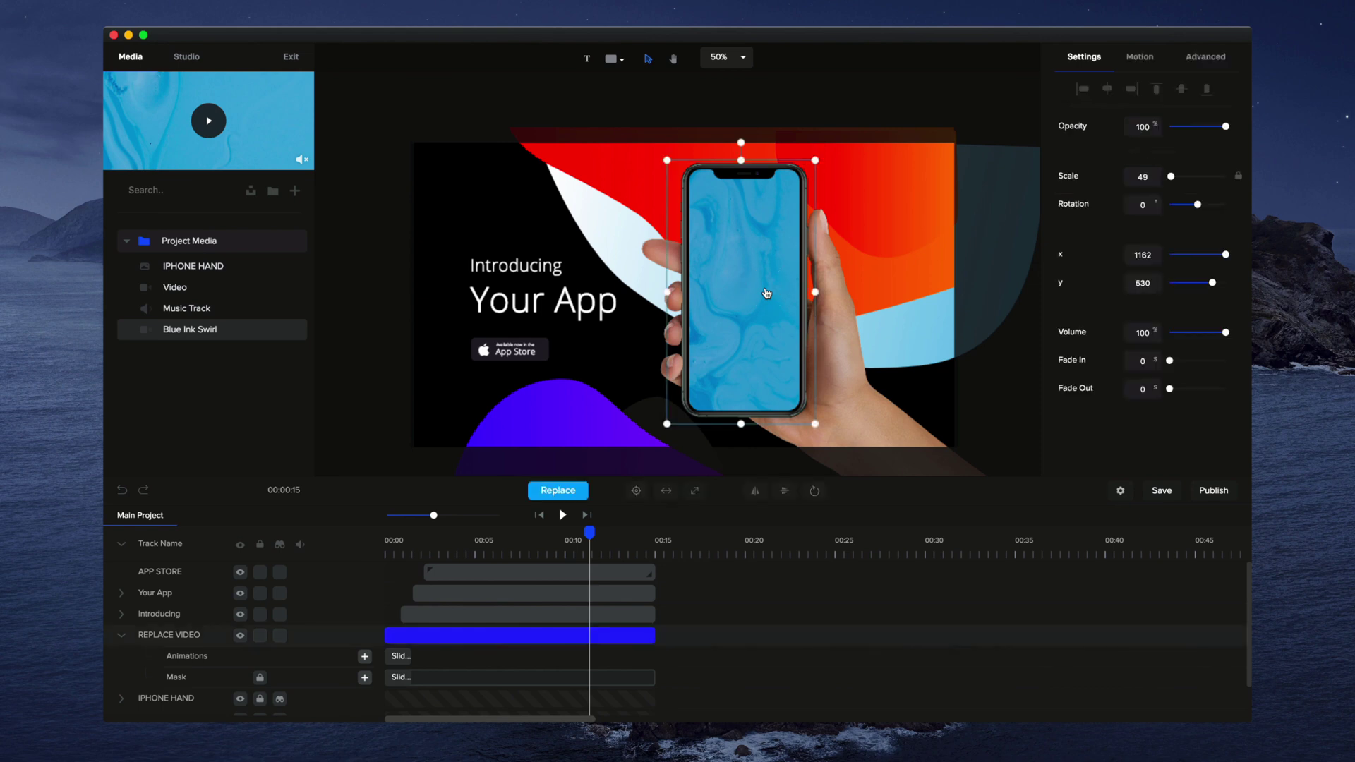
{"action": "left_click", "coordinate": [123, 637]}
{"action": "left_click", "coordinate": [122, 545]}
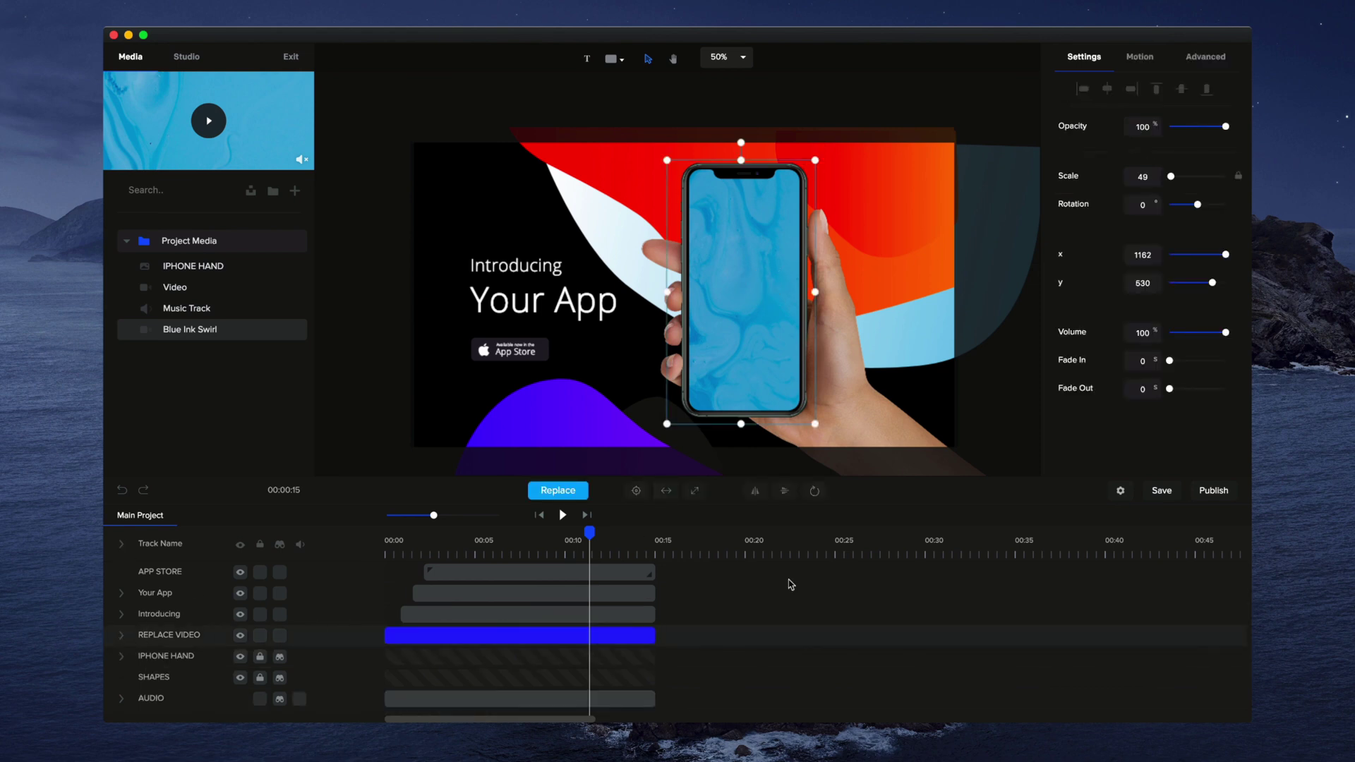